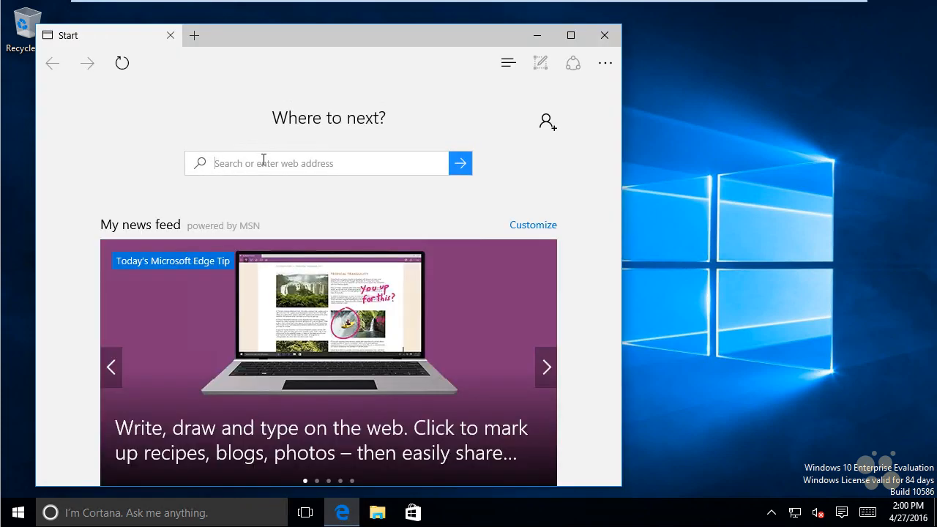
Search the web for "chrome" and open Google's Chrome desktop download page from the results
{"action": "type", "text": "chrome"}
{"action": "key", "text": "Return"}
{"action": "left_click", "coordinate": [286, 217]}
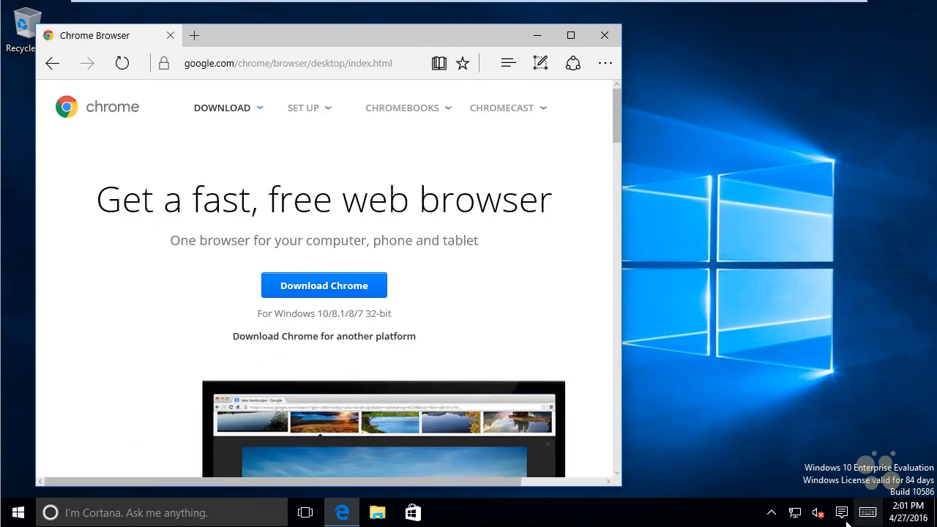
Open the Internet Protocol Version 4 (TCP/IPv4) properties of the Ethernet0 network adapter
{"action": "right_click", "coordinate": [798, 520]}
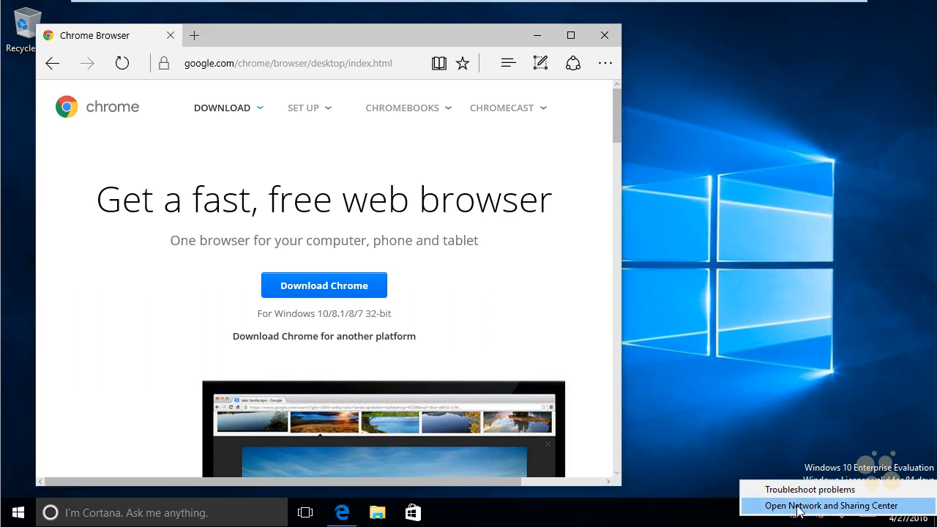
{"action": "left_click", "coordinate": [801, 504]}
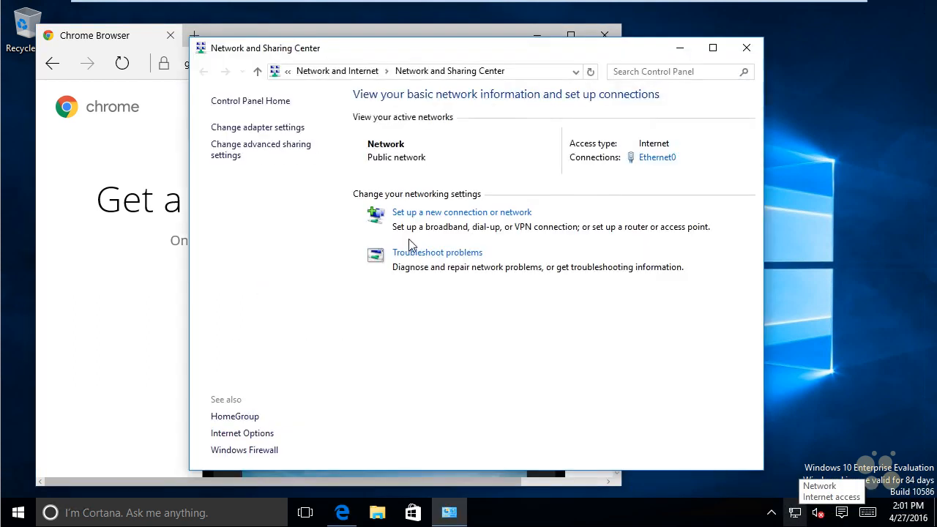
{"action": "left_click", "coordinate": [286, 134]}
{"action": "left_click", "coordinate": [281, 143]}
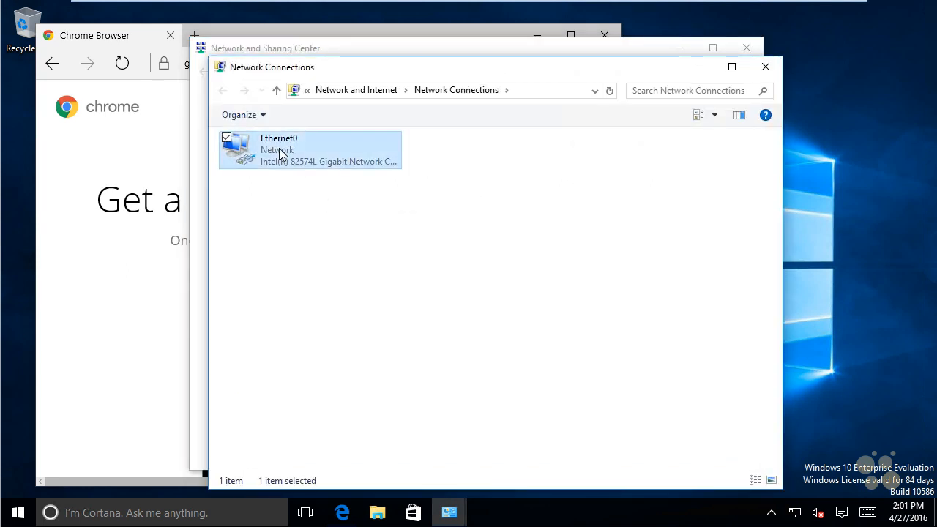
{"action": "right_click", "coordinate": [279, 152]}
{"action": "left_click", "coordinate": [226, 288]}
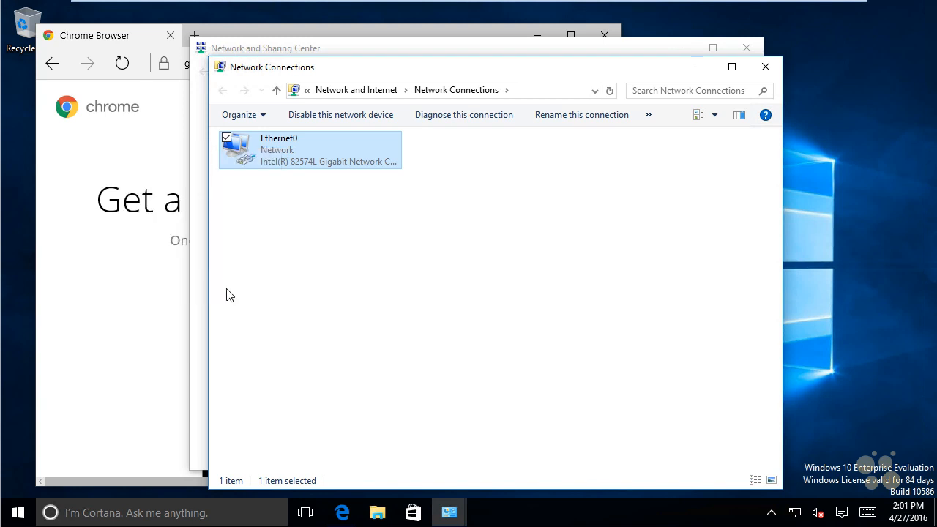
{"action": "double_click", "coordinate": [377, 299]}
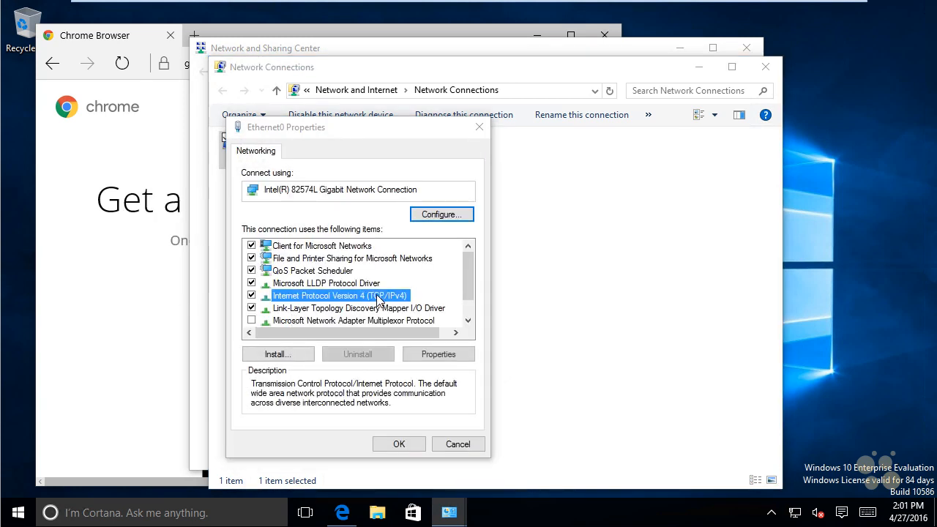
Set the preferred DNS server to 8.8.8.8, clear the alternate DNS server, and apply the settings, closing the network windows
{"action": "left_click_drag", "start_coordinate": [423, 391], "coordinate": [401, 415]}
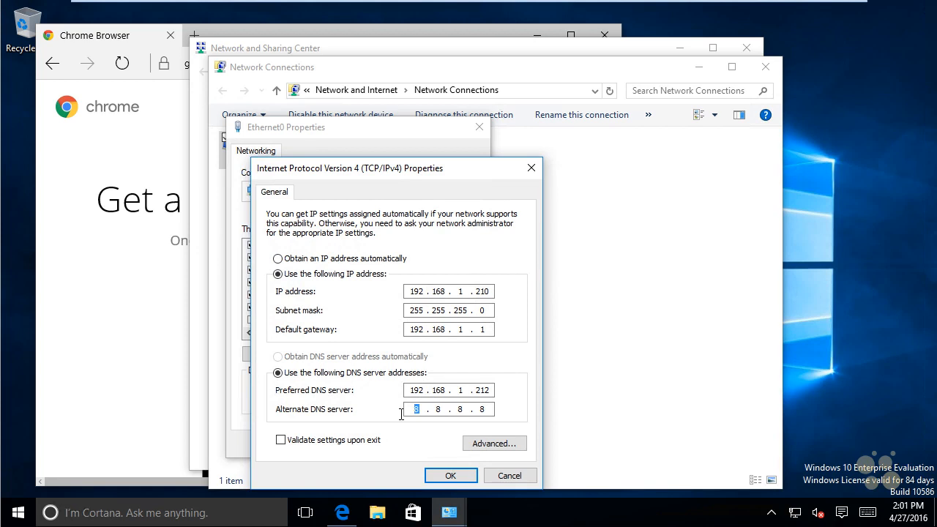
{"action": "key", "text": "BackSpace"}
{"action": "left_click", "coordinate": [443, 411]}
{"action": "key", "text": "BackSpace"}
{"action": "left_click", "coordinate": [481, 411]}
{"action": "key", "text": "BackSpace"}
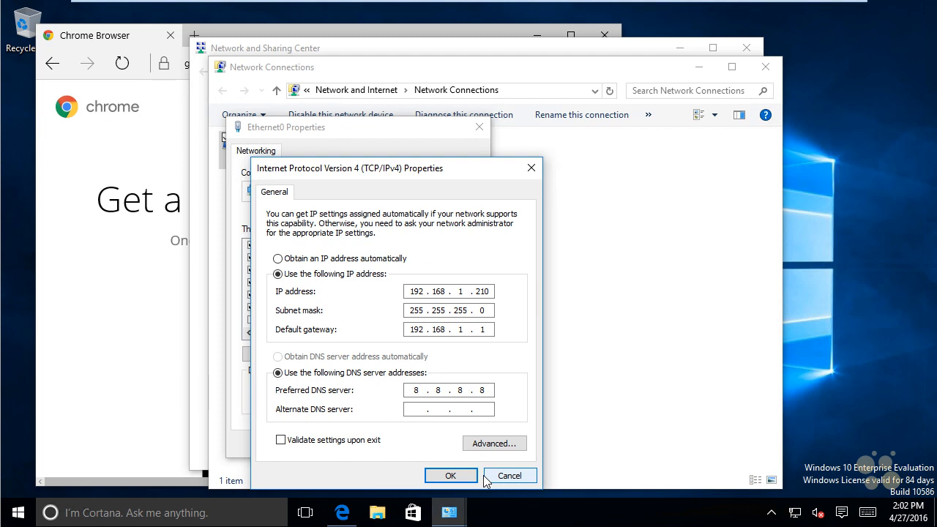
{"action": "left_click", "coordinate": [451, 476]}
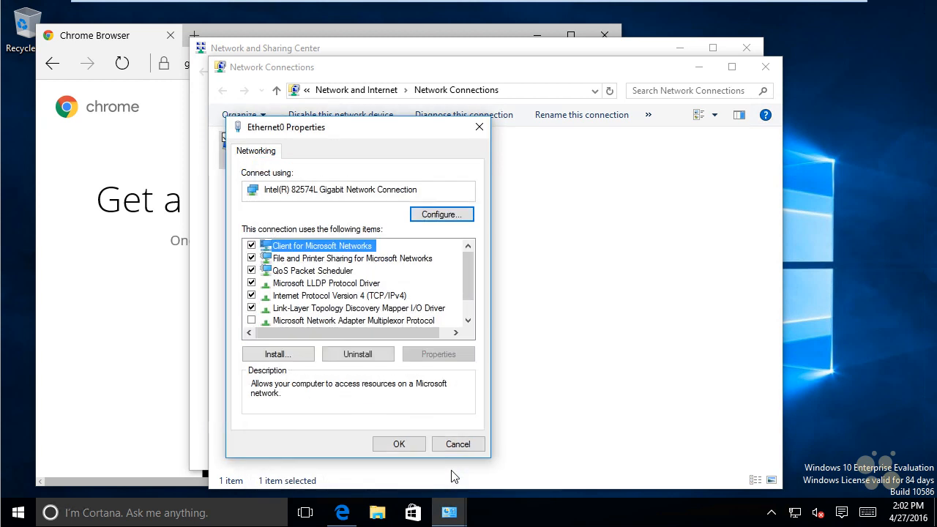
{"action": "left_click", "coordinate": [412, 443]}
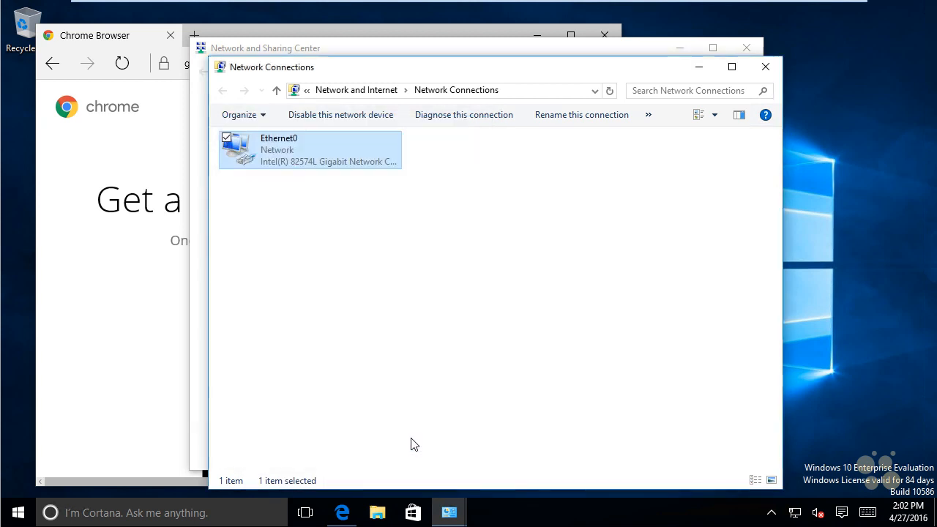
{"action": "left_click", "coordinate": [766, 68]}
{"action": "left_click", "coordinate": [748, 47]}
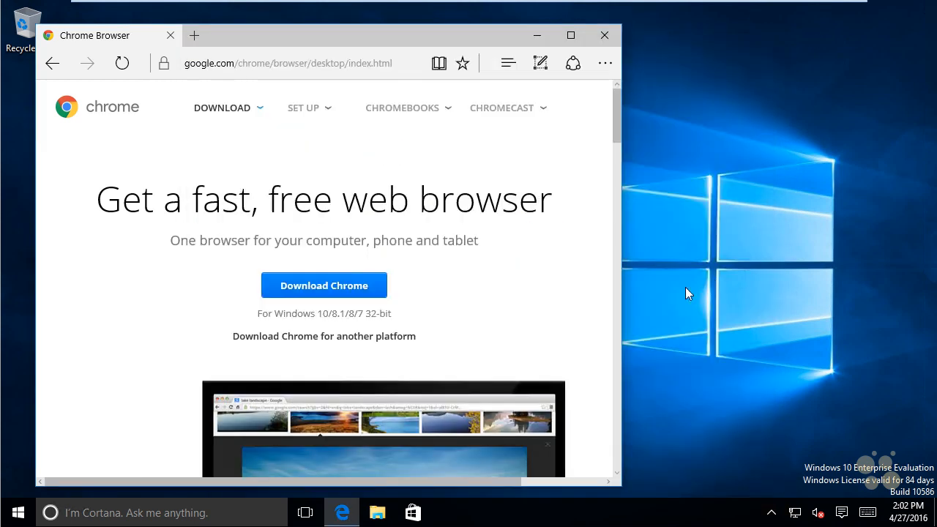
Download and install Chrome and pin it to the taskbar, closing the open browser windows
{"action": "left_click", "coordinate": [350, 285]}
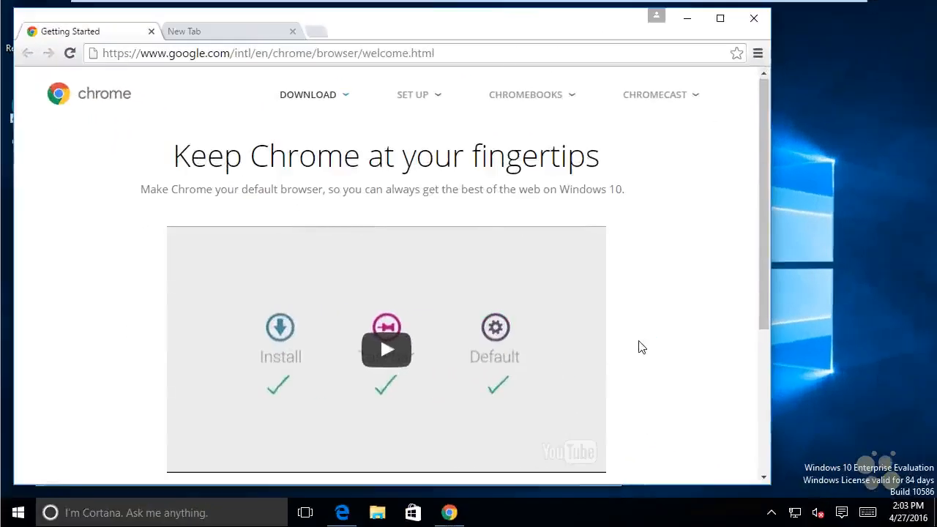
{"action": "right_click", "coordinate": [450, 519]}
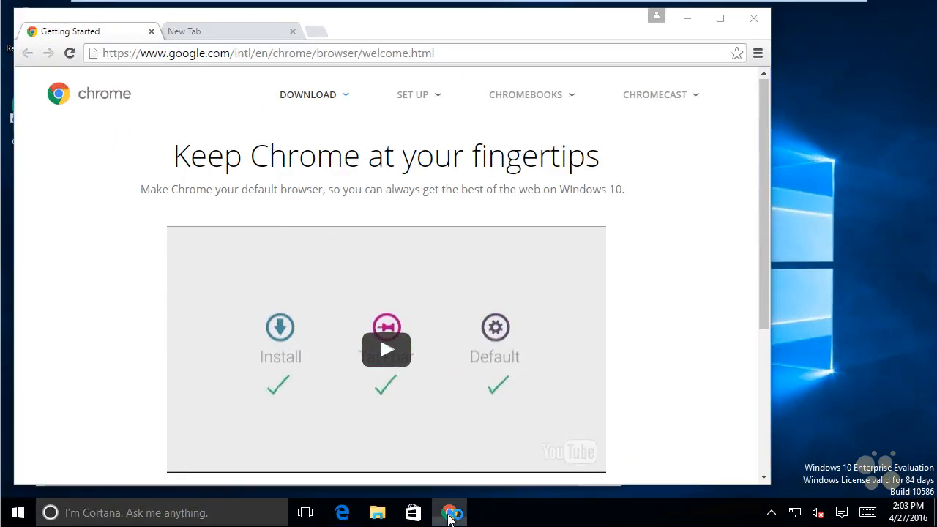
{"action": "left_click", "coordinate": [428, 457]}
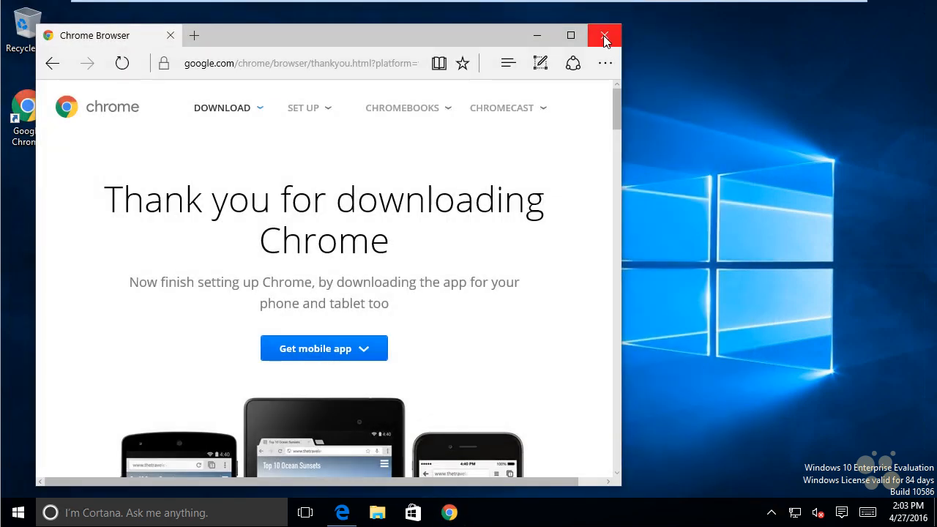
{"action": "left_click", "coordinate": [604, 37]}
Switch to Chrome and make Google Chrome the default web browser in the Windows default apps settings
{"action": "left_click", "coordinate": [454, 513]}
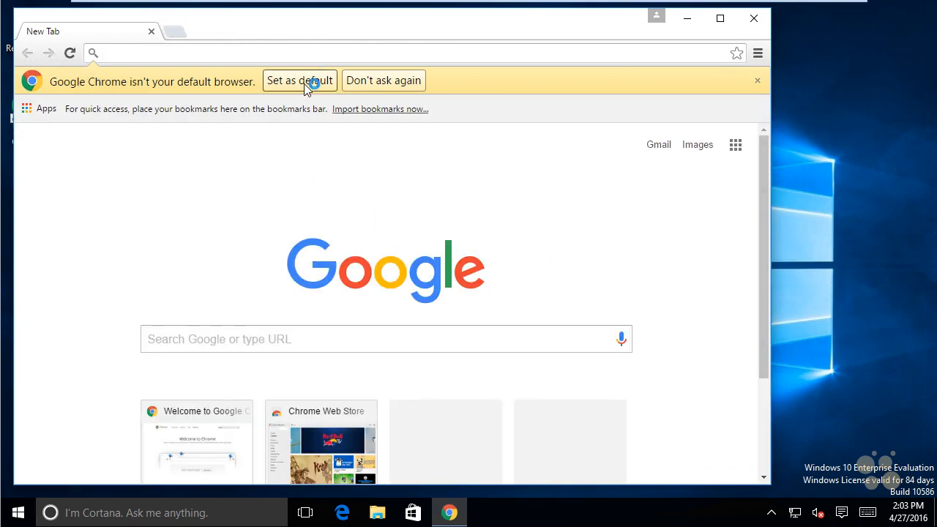
{"action": "left_click", "coordinate": [303, 80]}
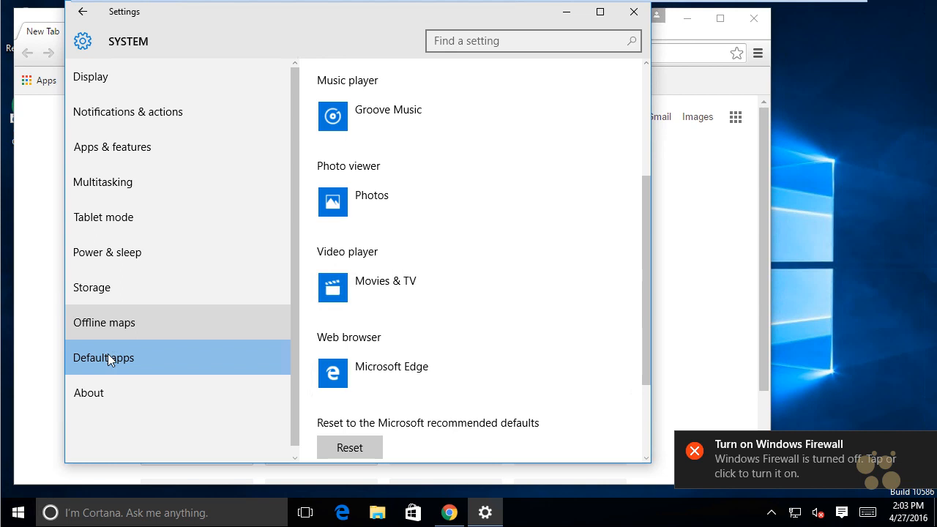
{"action": "left_click", "coordinate": [392, 374]}
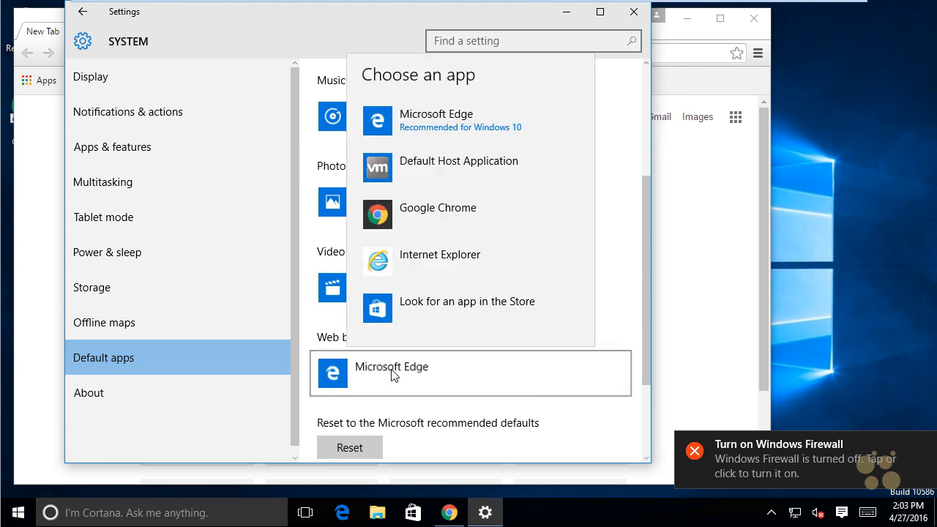
{"action": "left_click", "coordinate": [441, 210]}
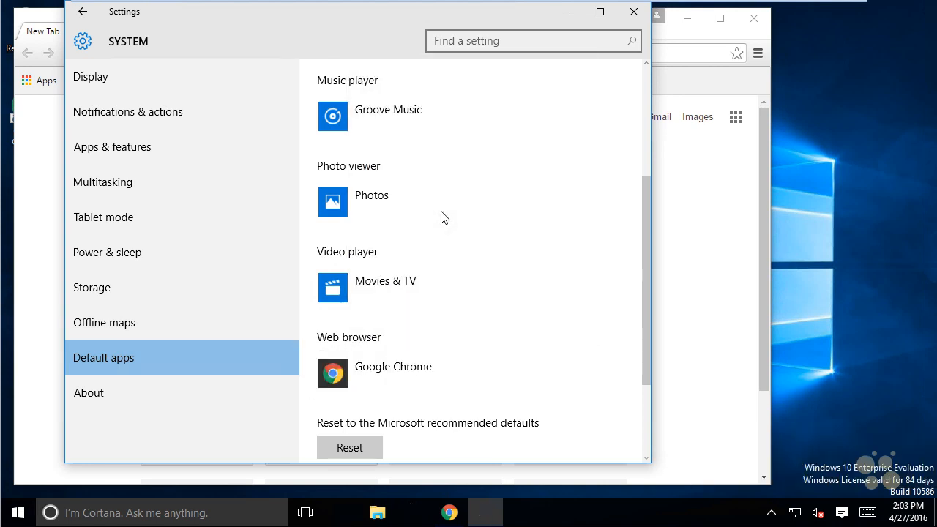
{"action": "left_click", "coordinate": [634, 12]}
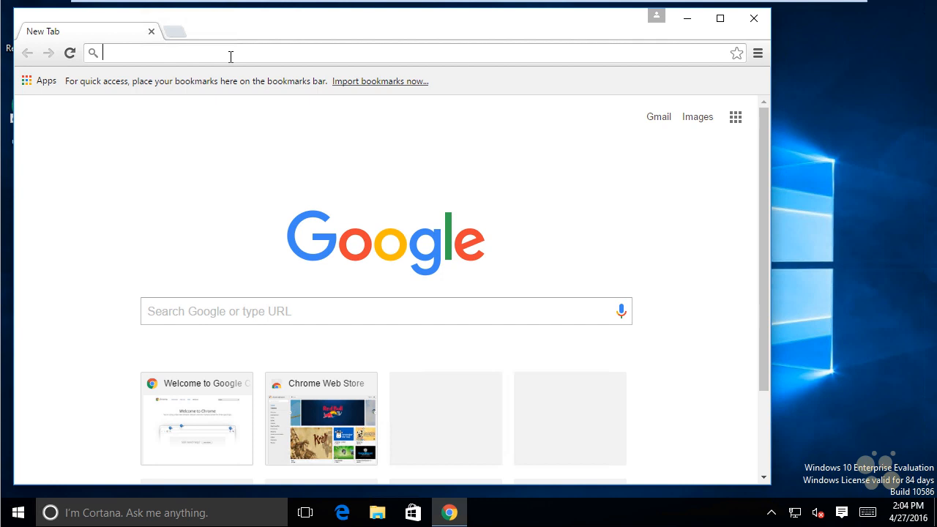
Search for "firebug for chrome" and open the "Firebug Lite for Google Chrome" result on getfirebug.com
{"action": "type", "text": "firebug"}
{"action": "key", "text": "Down"}
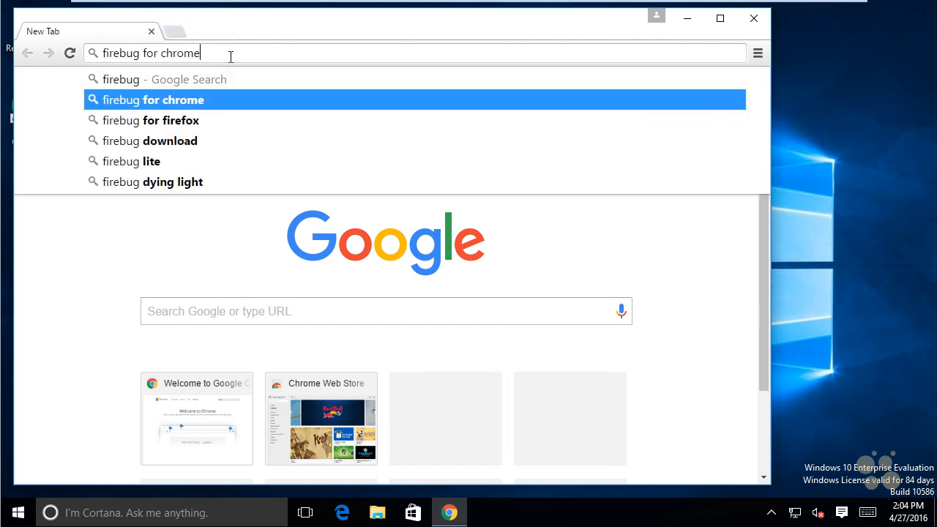
{"action": "key", "text": "Return"}
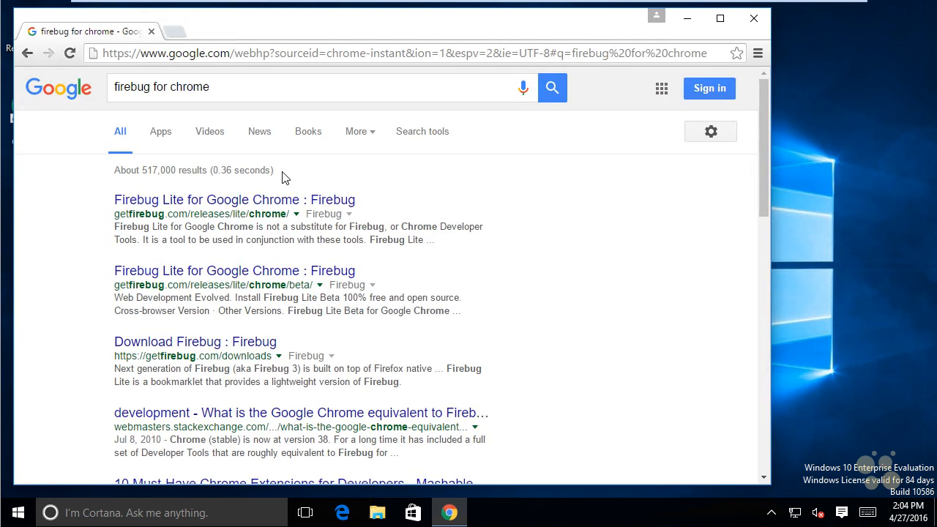
{"action": "left_click", "coordinate": [231, 203]}
Add the Firebug Lite for Google Chrome extension from the Chrome Web Store and try to run it on the store page
{"action": "left_click", "coordinate": [650, 167]}
{"action": "left_click", "coordinate": [651, 99]}
{"action": "left_click", "coordinate": [423, 181]}
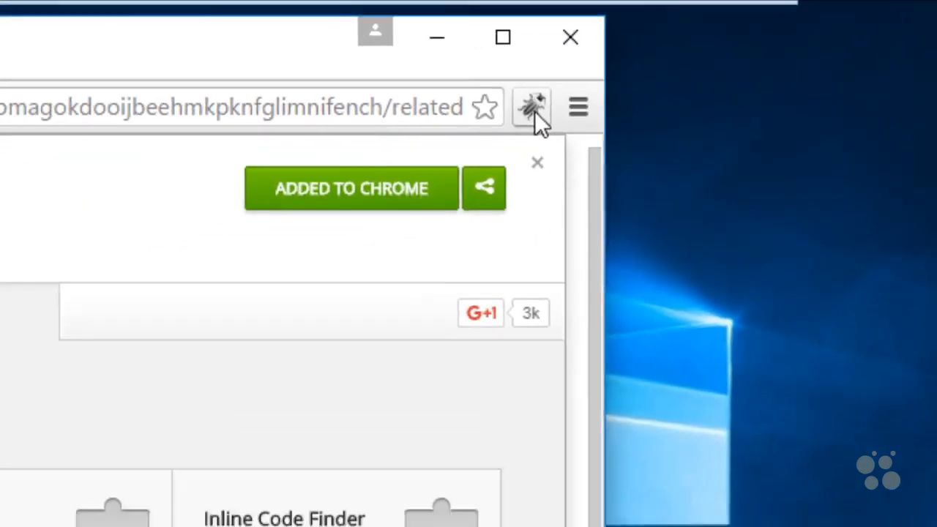
{"action": "left_click", "coordinate": [443, 133]}
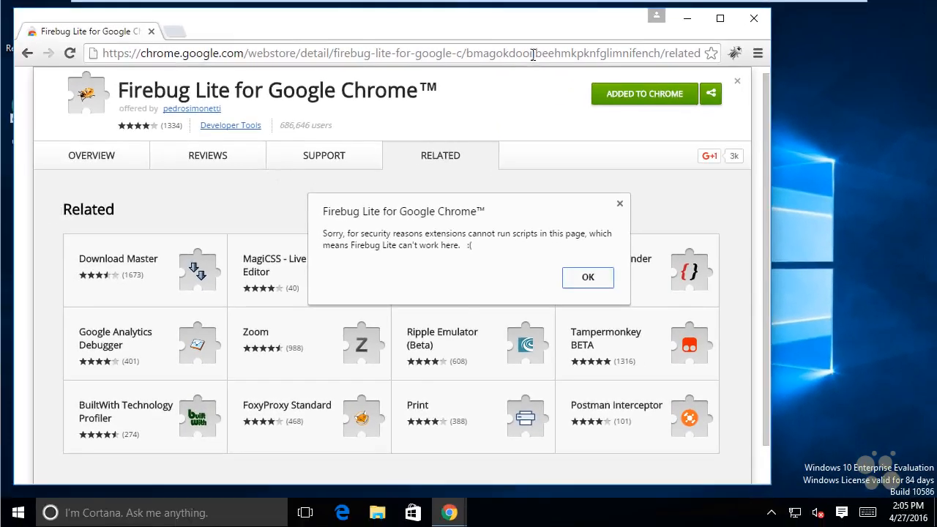
{"action": "left_click", "coordinate": [531, 49]}
{"action": "type", "text": "www."}
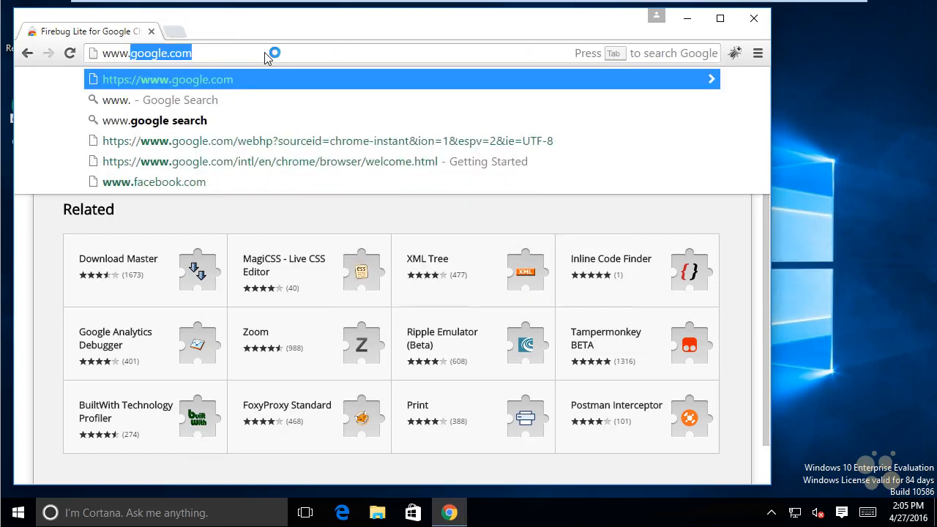
{"action": "type", "text": "hackthissite.org"}
{"action": "key", "text": "Return"}
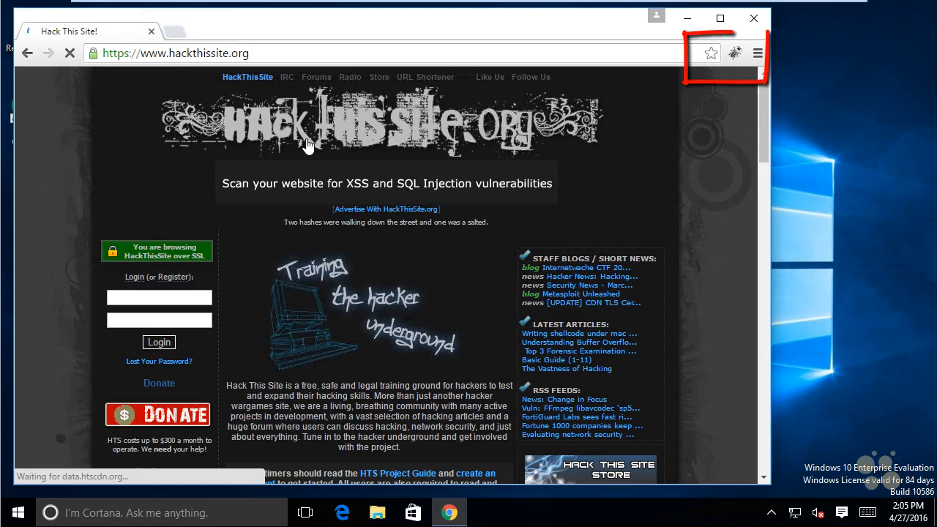
Start Firebug Lite on the Hack This Site page and expand the head element in its HTML view
{"action": "left_click", "coordinate": [735, 54]}
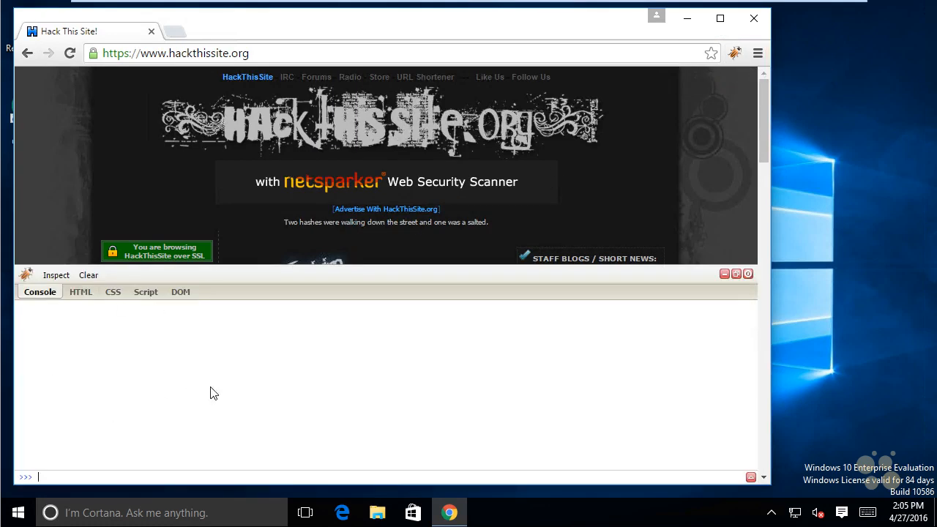
{"action": "left_click", "coordinate": [81, 295]}
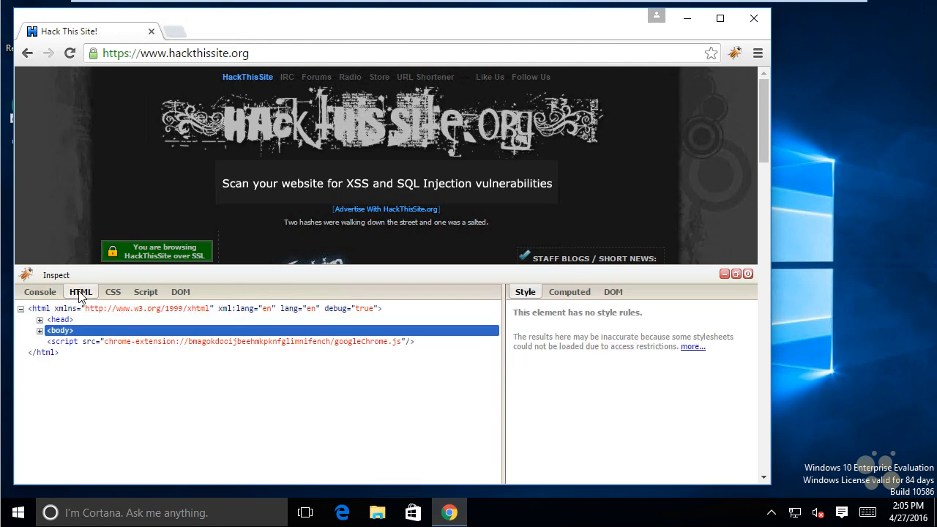
{"action": "left_click", "coordinate": [40, 321]}
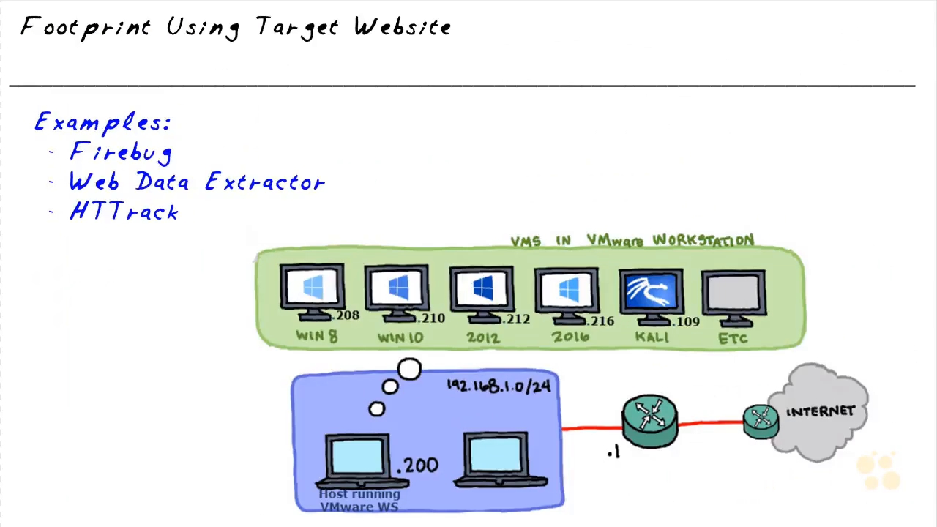
{"action": "left_click_drag", "start_coordinate": [25, 185], "coordinate": [58, 183]}
{"action": "left_click_drag", "start_coordinate": [377, 184], "coordinate": [343, 184]}
{"action": "left_click_drag", "start_coordinate": [400, 188], "coordinate": [400, 249]}
{"action": "left_click_drag", "start_coordinate": [391, 233], "coordinate": [411, 235]}
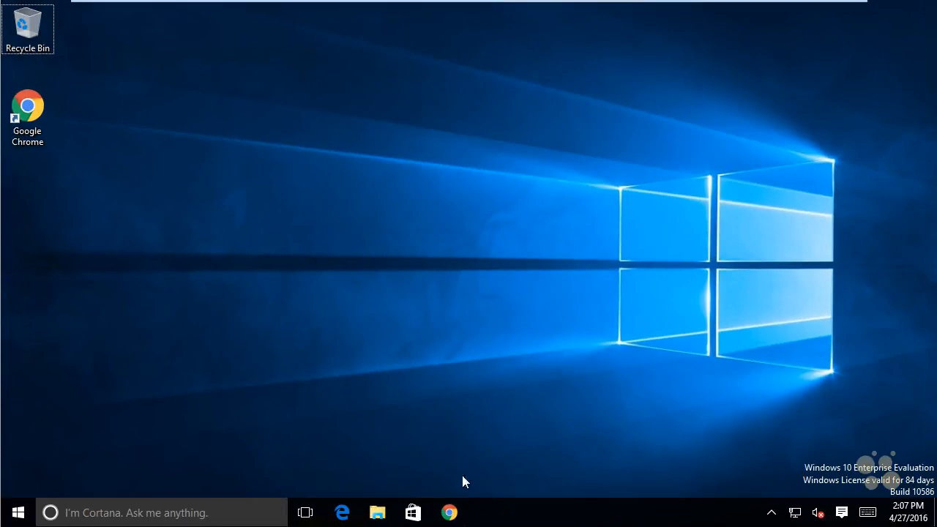
Search Google for "web data extractor" in Chrome and open the Web Data Extractor result on webextractor.com
{"action": "left_click", "coordinate": [449, 512]}
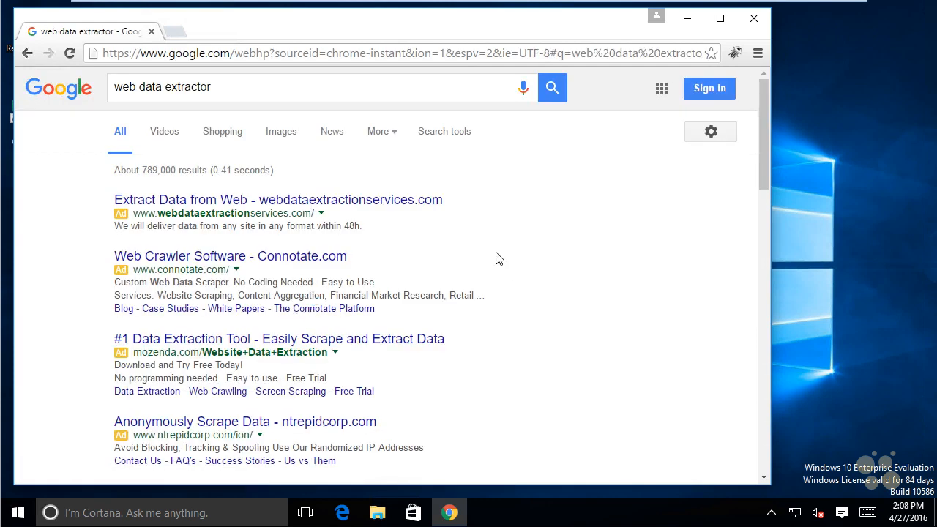
{"action": "scroll", "coordinate": [496, 258], "scroll_direction": "down", "scroll_amount": 2}
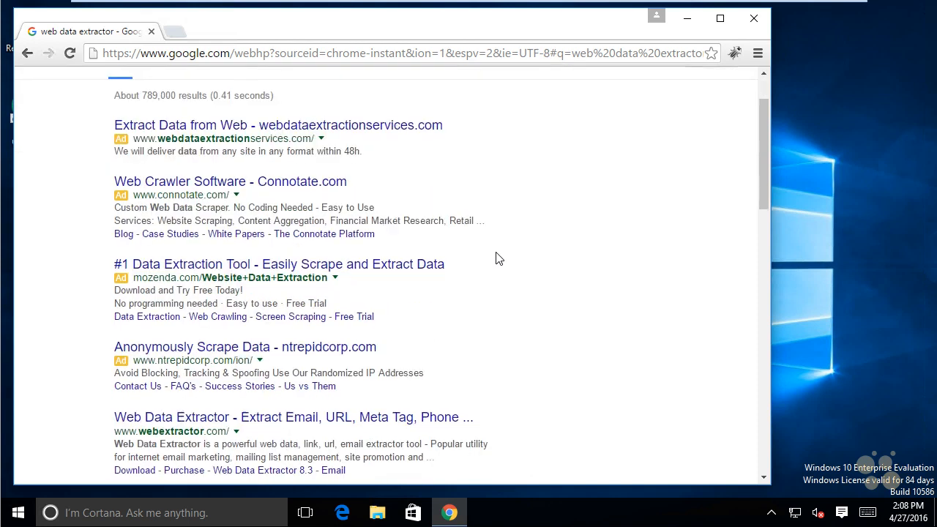
{"action": "scroll", "coordinate": [496, 258], "scroll_direction": "down", "scroll_amount": 1}
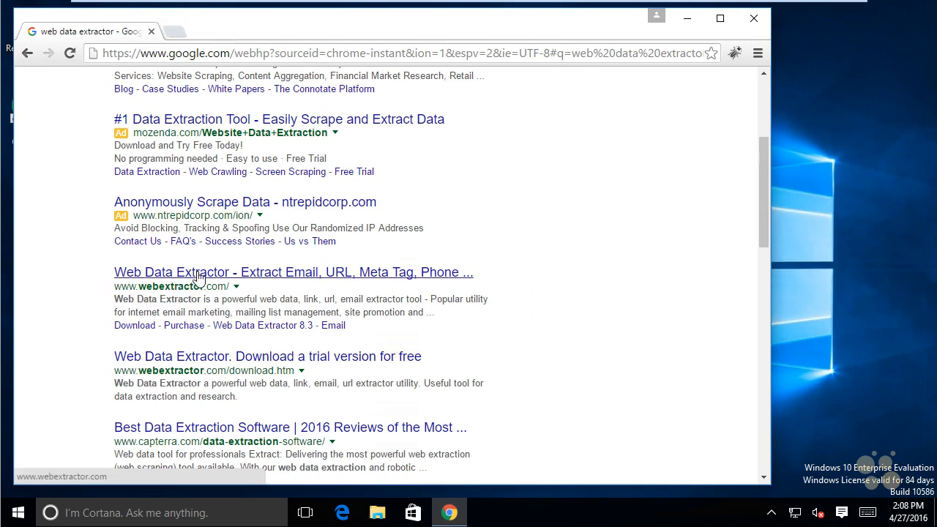
{"action": "scroll", "coordinate": [217, 249], "scroll_direction": "up", "scroll_amount": 2}
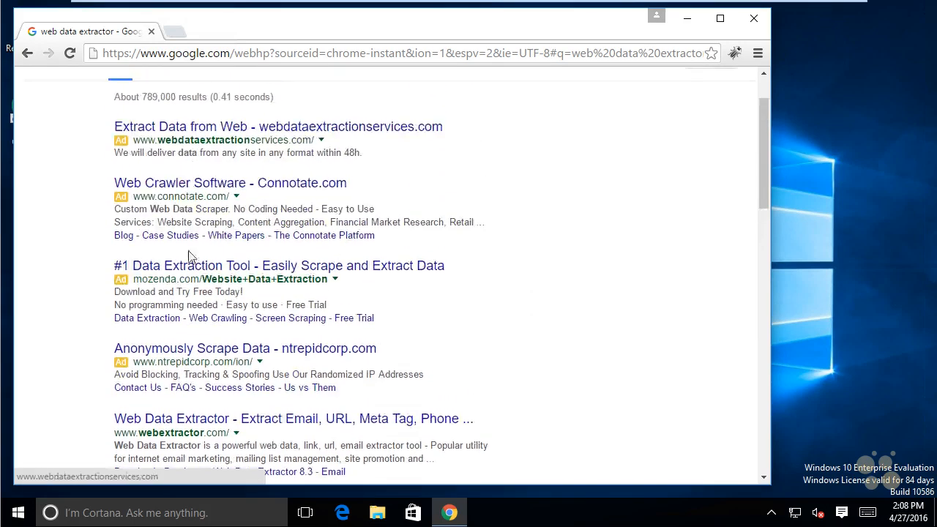
{"action": "scroll", "coordinate": [217, 244], "scroll_direction": "down", "scroll_amount": 1}
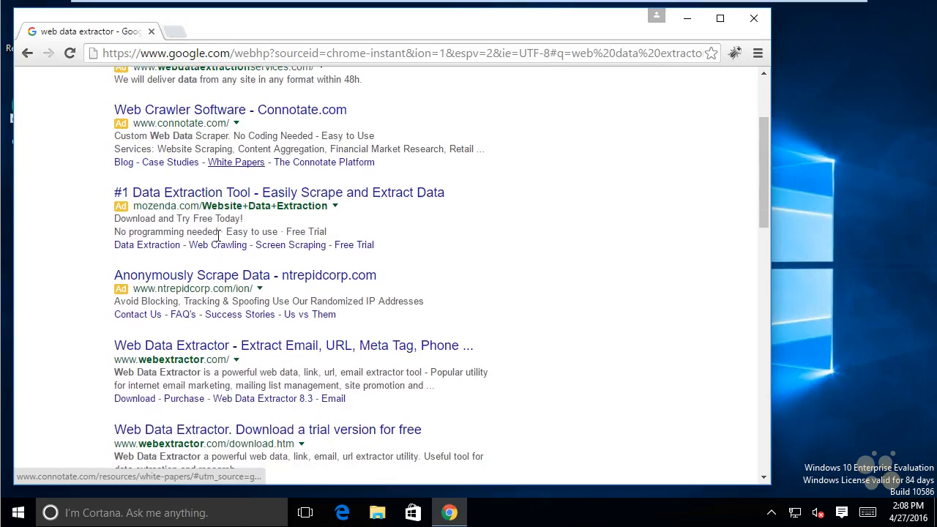
{"action": "left_click", "coordinate": [232, 347]}
Download Web Data Extractor v8.3 from Site 1 on the vendor's download page
{"action": "scroll", "coordinate": [405, 352], "scroll_direction": "down", "scroll_amount": 3}
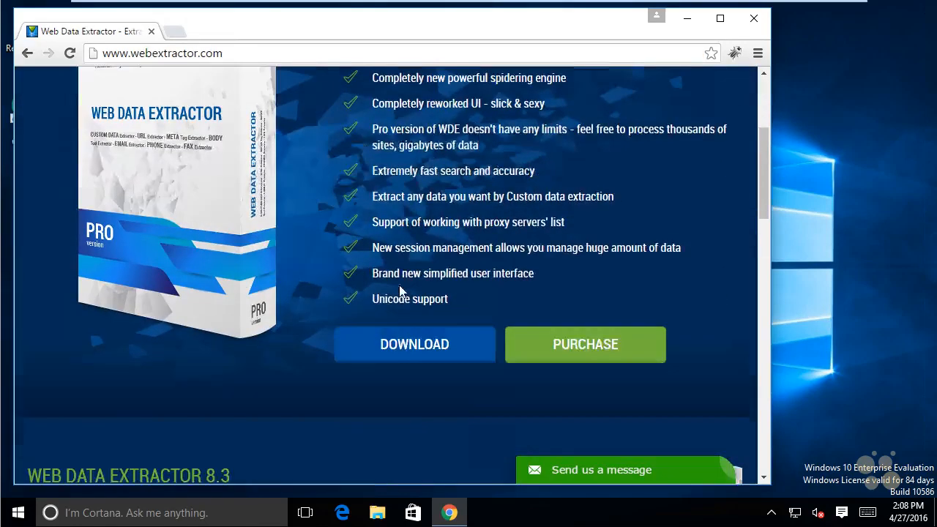
{"action": "left_click", "coordinate": [405, 351]}
{"action": "scroll", "coordinate": [318, 266], "scroll_direction": "down", "scroll_amount": 2}
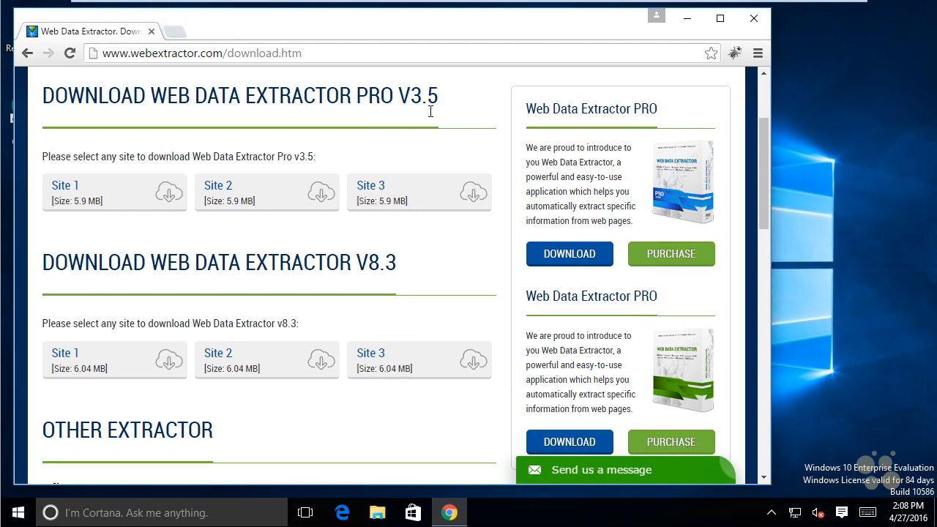
{"action": "left_click", "coordinate": [167, 363]}
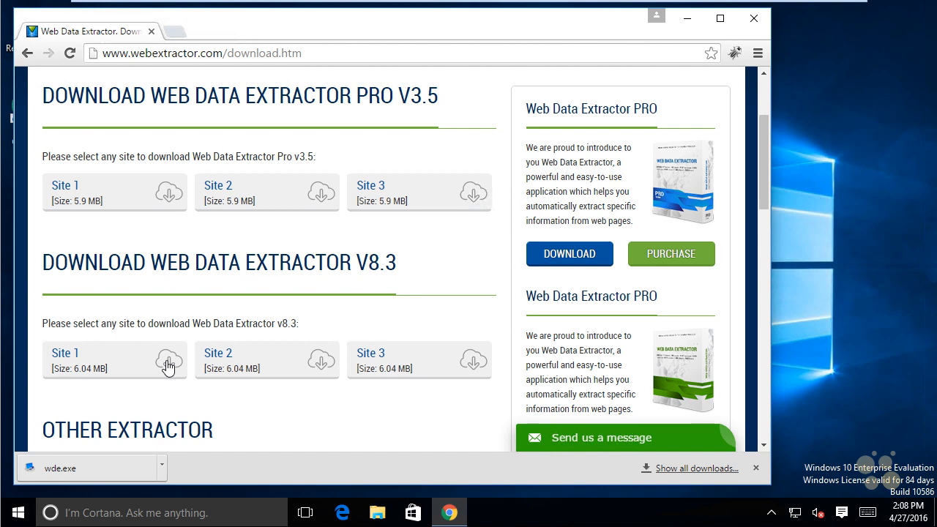
Install Web Data Extractor 8.3 from wde.exe, accepting the license terms and the default destination folder, and close the browser
{"action": "left_click", "coordinate": [98, 472]}
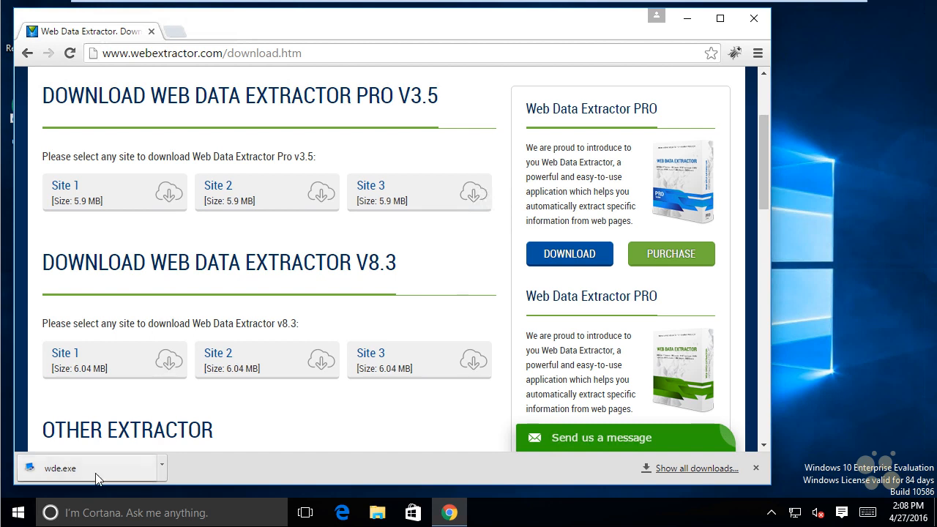
{"action": "left_click", "coordinate": [507, 270]}
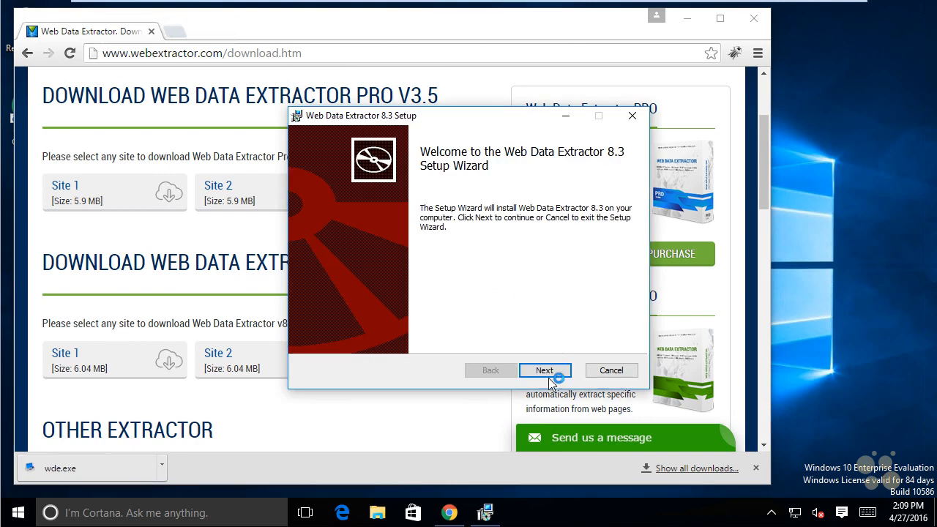
{"action": "left_click", "coordinate": [550, 371]}
{"action": "left_click", "coordinate": [313, 336]}
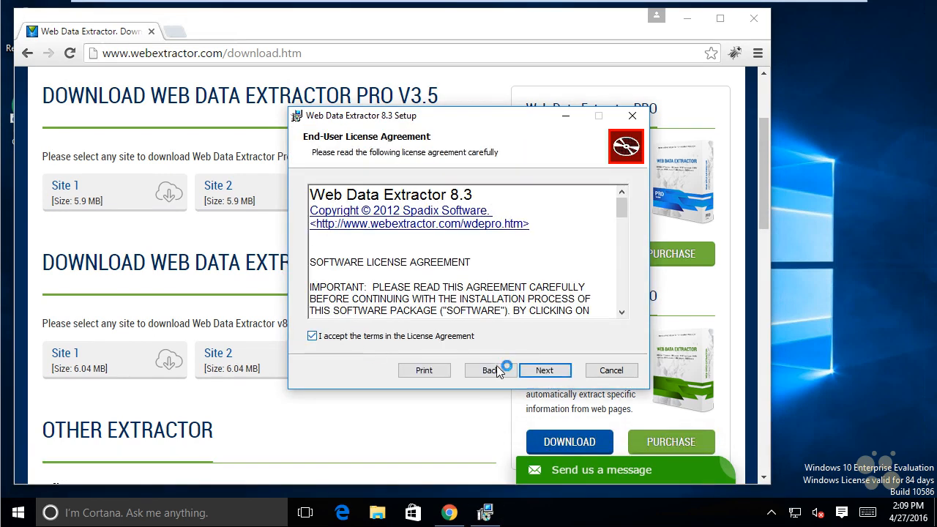
{"action": "left_click", "coordinate": [544, 370]}
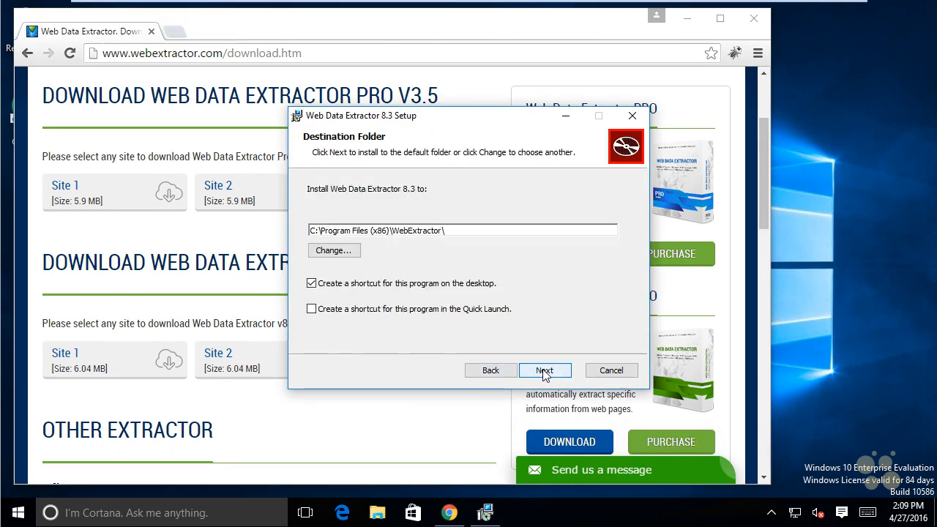
{"action": "left_click", "coordinate": [544, 371]}
{"action": "left_click", "coordinate": [540, 371]}
{"action": "left_click", "coordinate": [534, 286]}
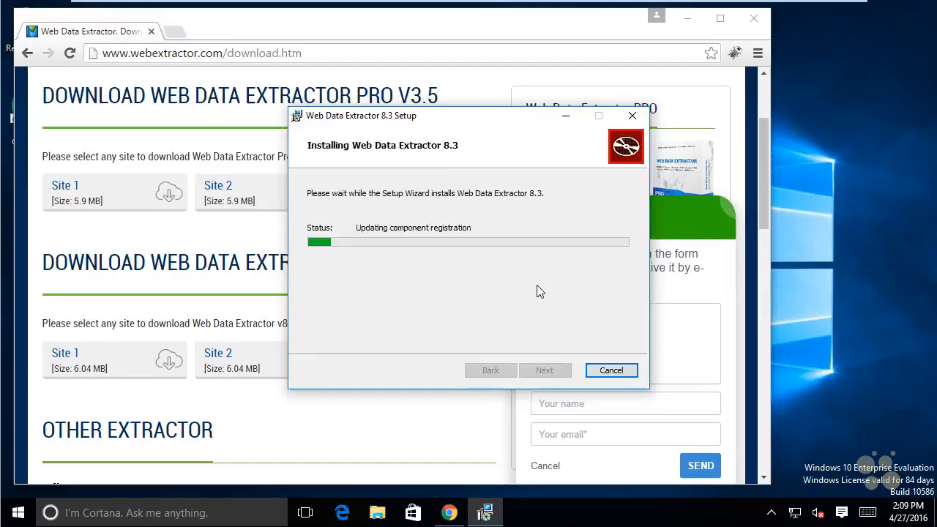
{"action": "left_click", "coordinate": [550, 371]}
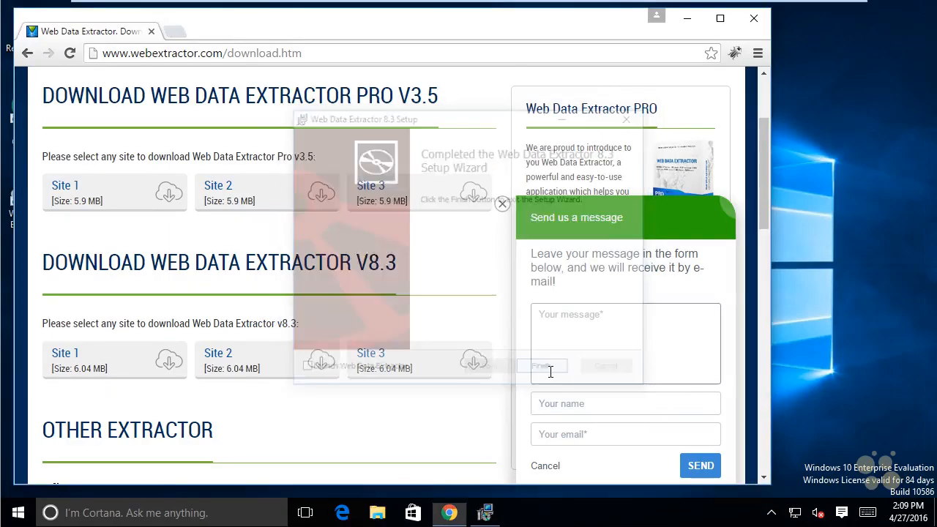
{"action": "left_click", "coordinate": [757, 22]}
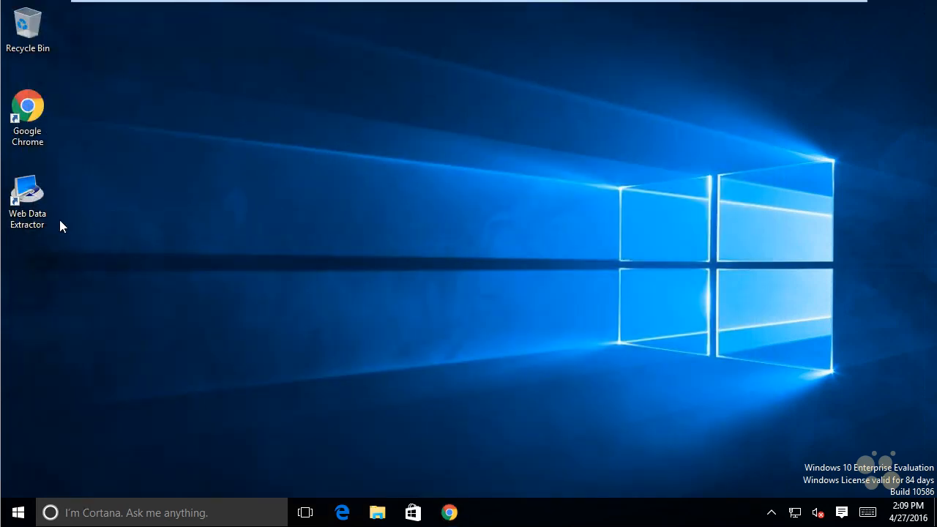
{"action": "left_click", "coordinate": [32, 190]}
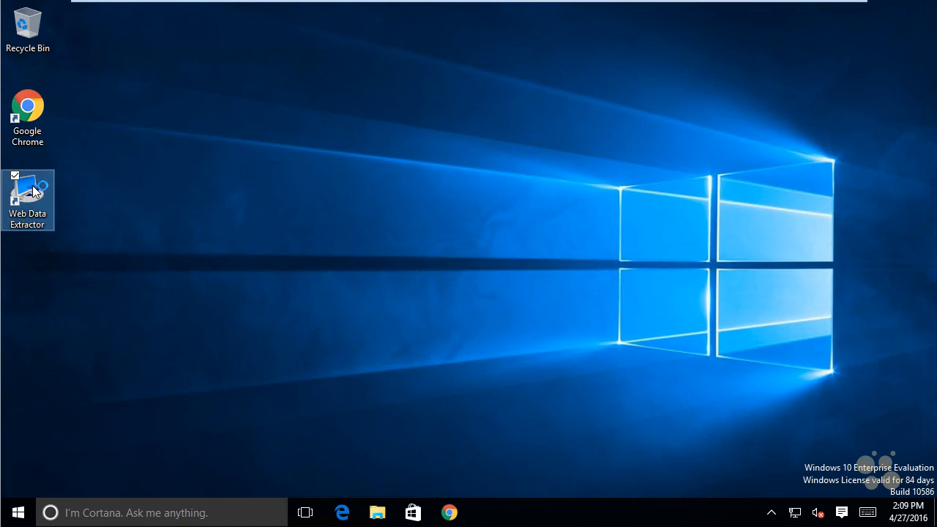
{"action": "double_click", "coordinate": [33, 190]}
{"action": "left_click", "coordinate": [20, 52]}
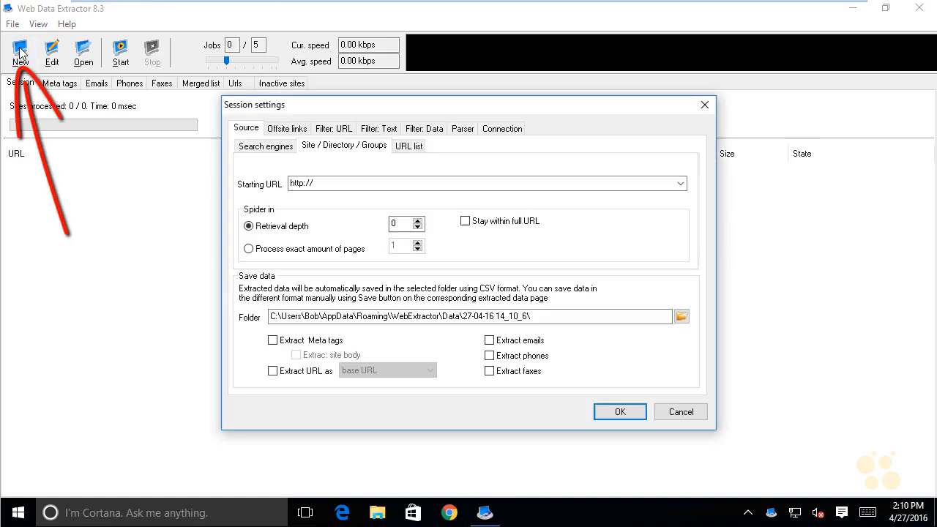
{"action": "left_click", "coordinate": [334, 184]}
{"action": "left_click", "coordinate": [335, 183]}
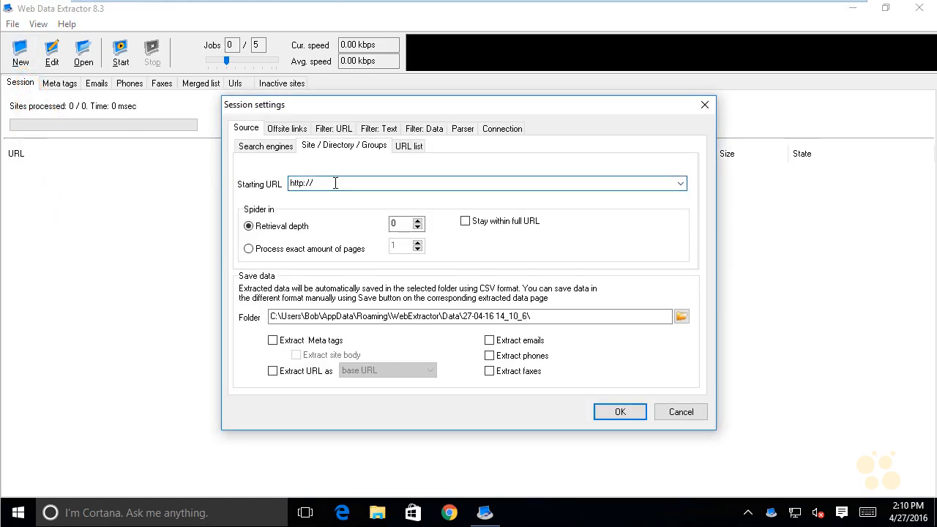
{"action": "type", "text": "www.cer"}
{"action": "type", "text": "tifiedhacker.com"}
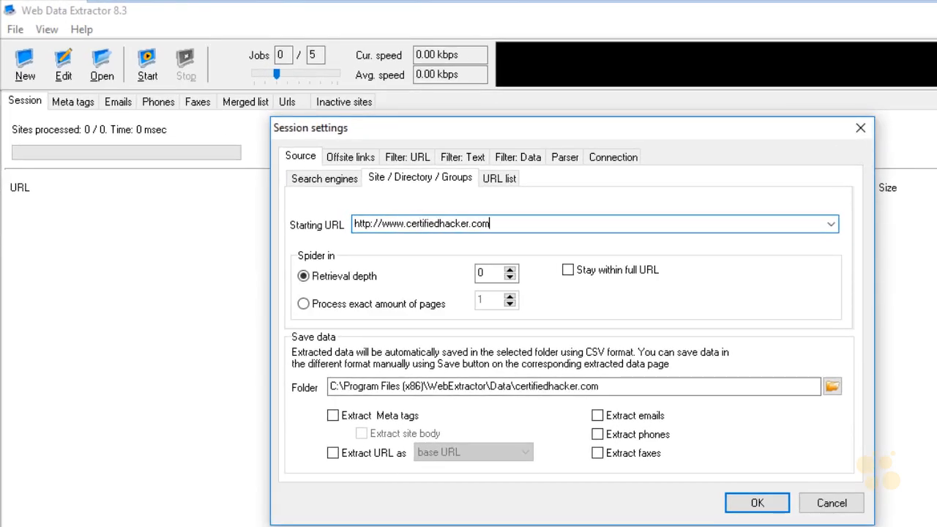
Enable extraction of meta tags, site body, base URLs, emails, phones and faxes, and keep the spider within the full URL
{"action": "left_click", "coordinate": [333, 415]}
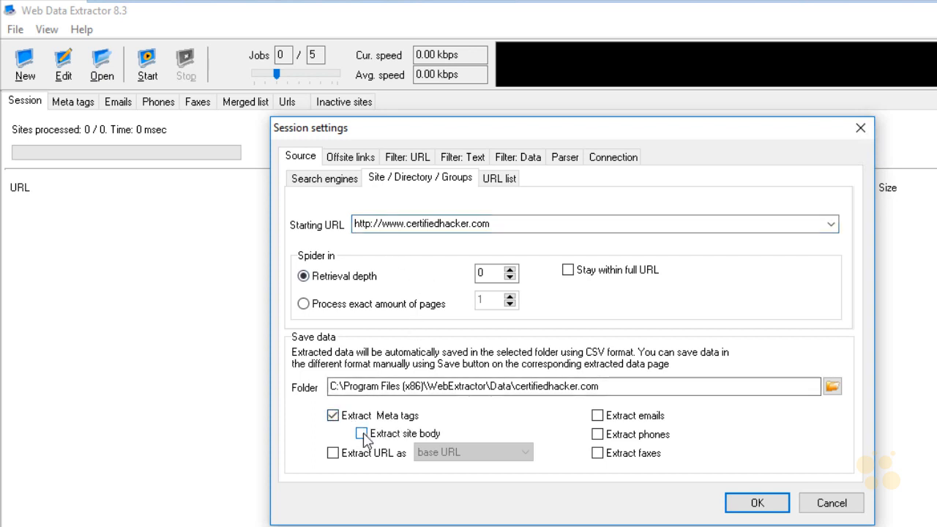
{"action": "left_click", "coordinate": [334, 453]}
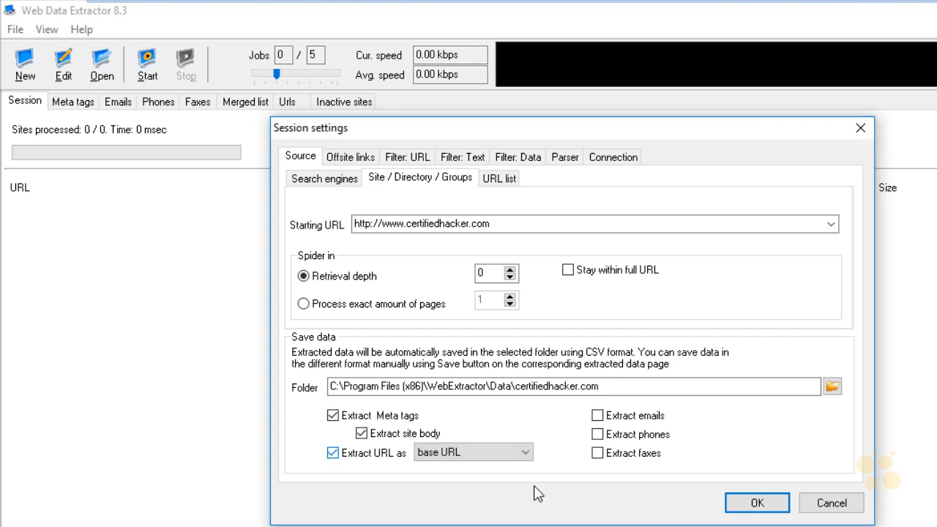
{"action": "left_click", "coordinate": [598, 416]}
{"action": "left_click", "coordinate": [598, 434]}
{"action": "left_click", "coordinate": [568, 270]}
{"action": "left_click", "coordinate": [565, 313]}
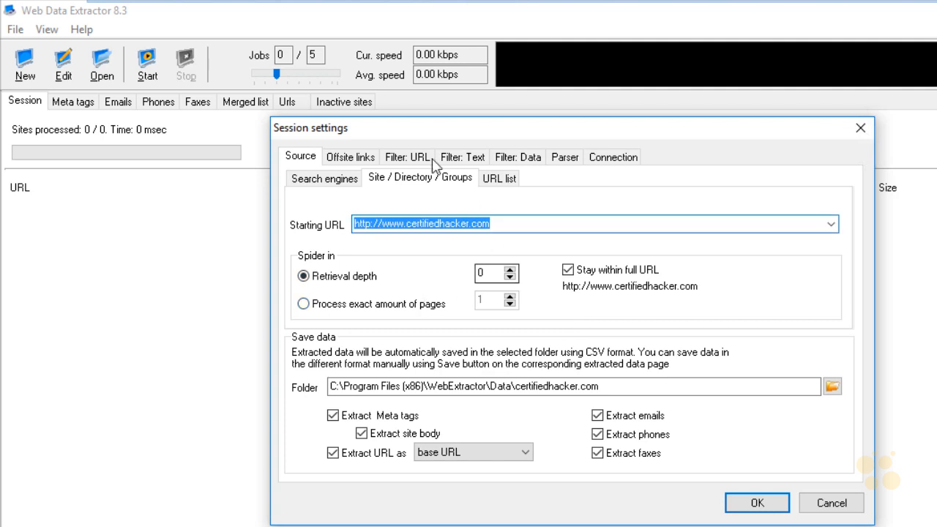
Review the URL, text and data filters, accept the session settings and run the extraction until it finishes
{"action": "left_click", "coordinate": [401, 158]}
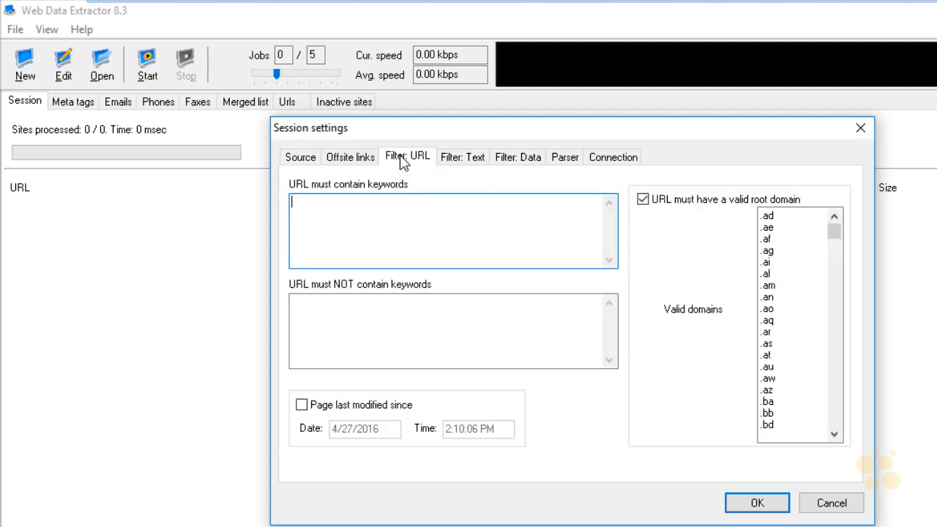
{"action": "left_click", "coordinate": [453, 162]}
{"action": "left_click", "coordinate": [517, 163]}
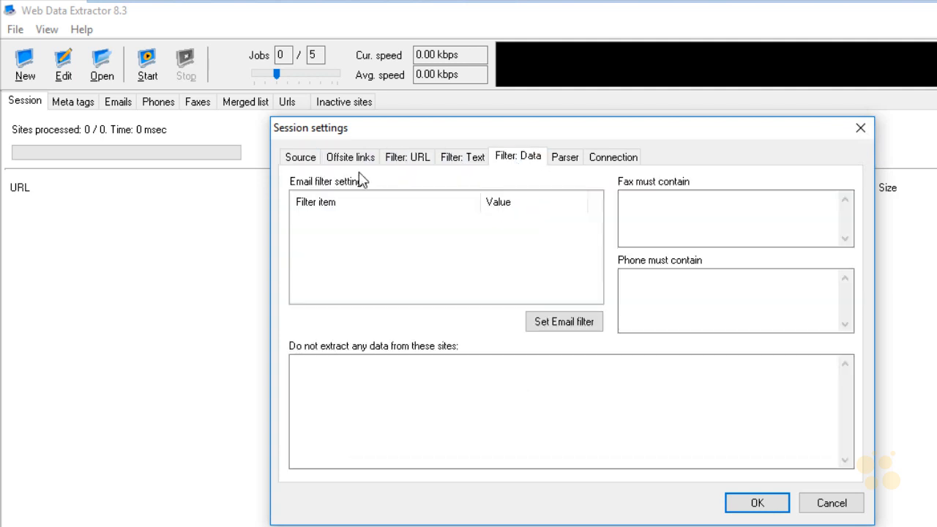
{"action": "left_click", "coordinate": [300, 157]}
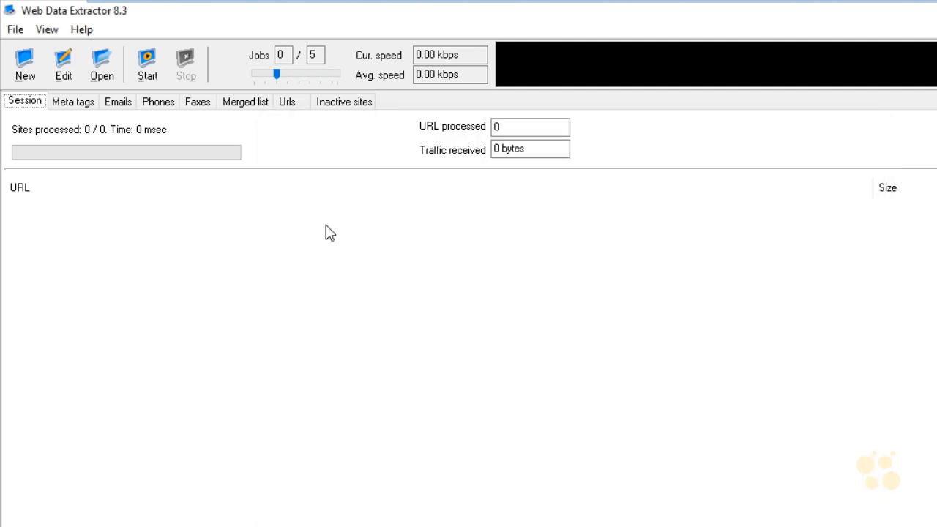
{"action": "left_click", "coordinate": [147, 64]}
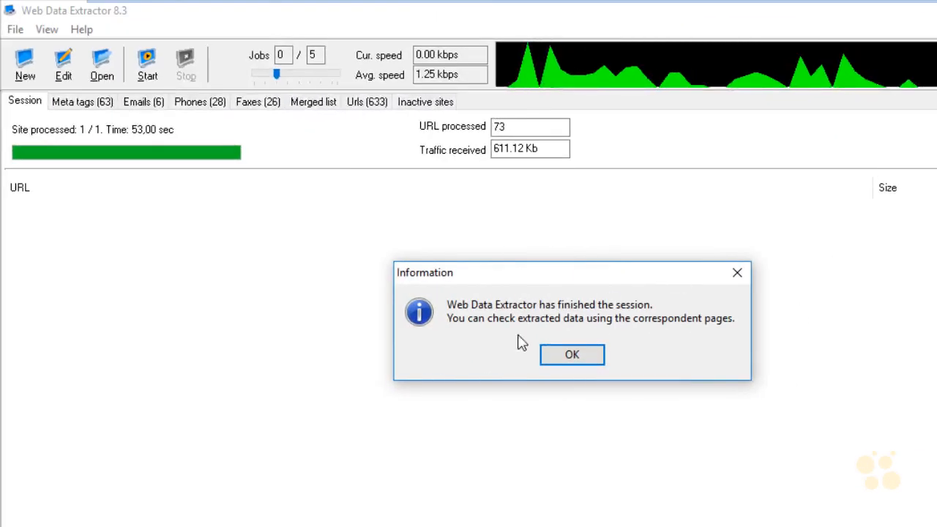
{"action": "left_click", "coordinate": [580, 356]}
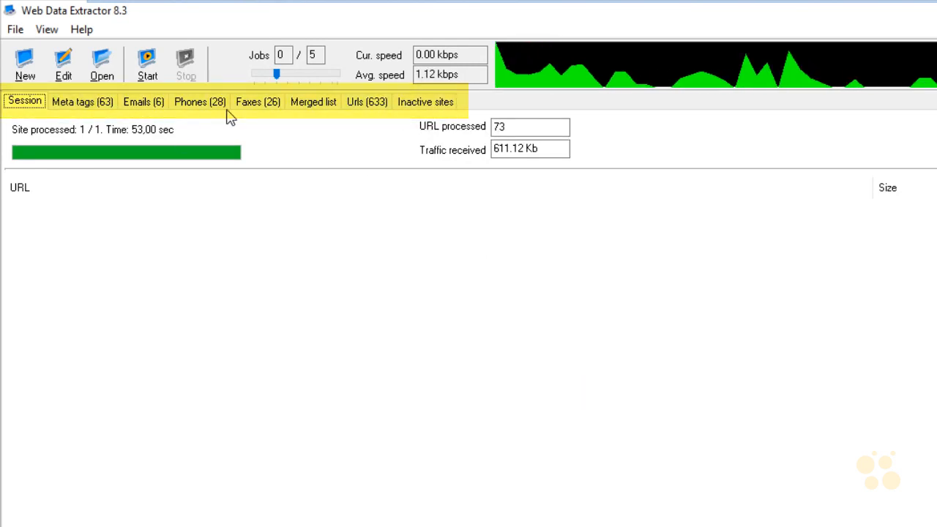
Examine the extracted meta tags, emails, phones, faxes and URLs from the certifiedhacker.com session
{"action": "left_click", "coordinate": [83, 105]}
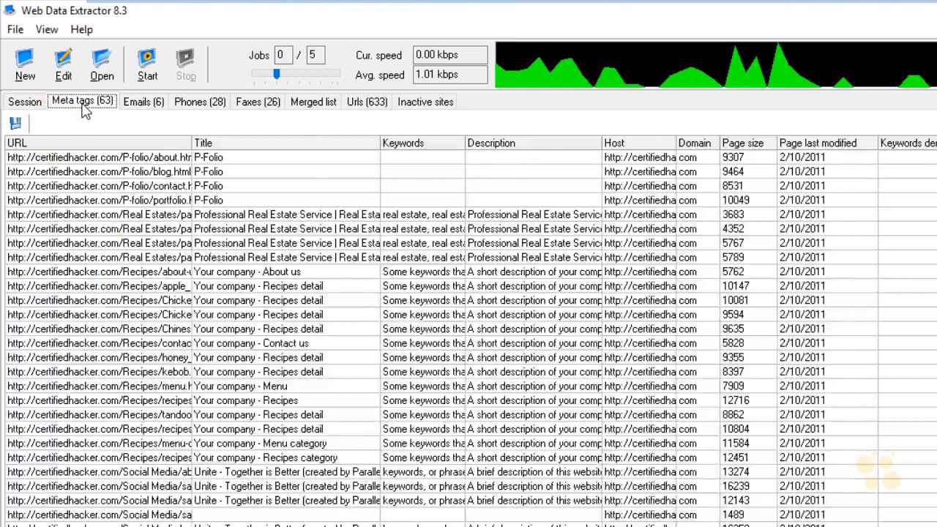
{"action": "left_click", "coordinate": [152, 105]}
{"action": "left_click", "coordinate": [199, 105]}
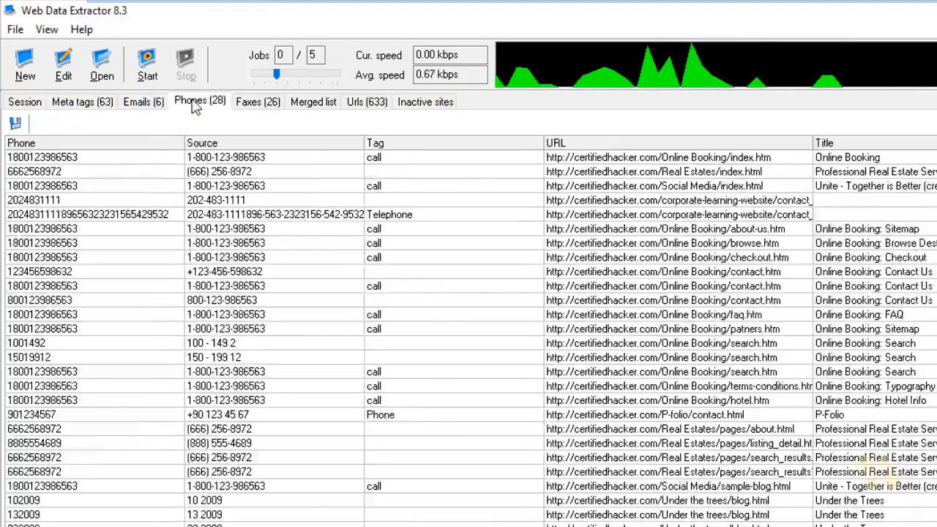
{"action": "left_click", "coordinate": [257, 105]}
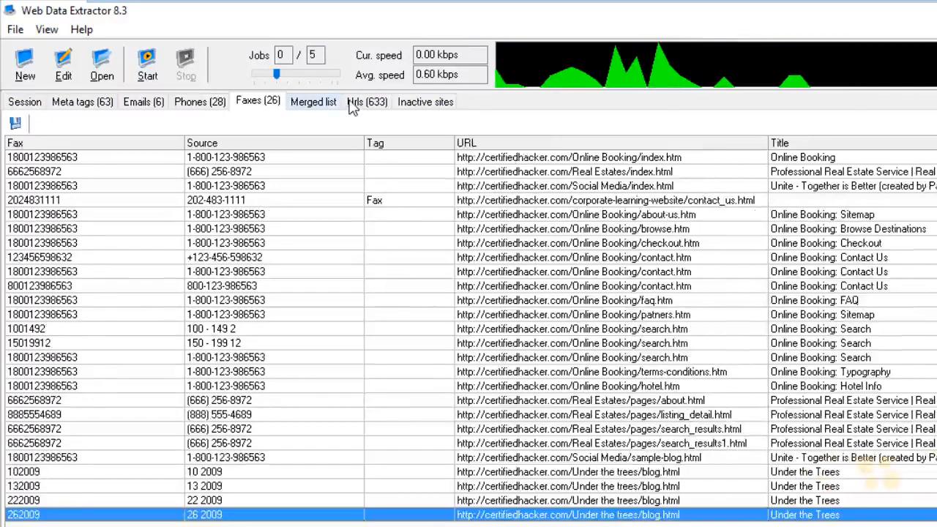
{"action": "left_click", "coordinate": [355, 103]}
{"action": "left_click", "coordinate": [93, 107]}
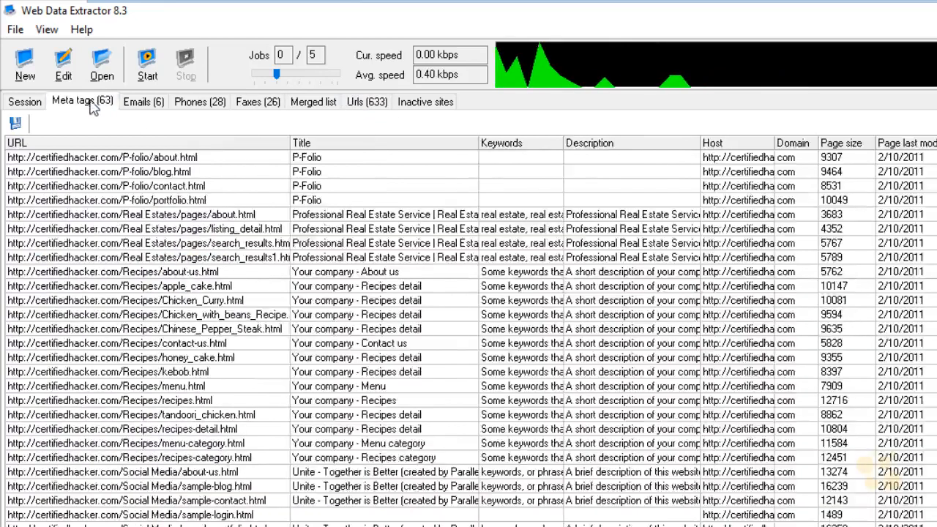
{"action": "left_click", "coordinate": [142, 110]}
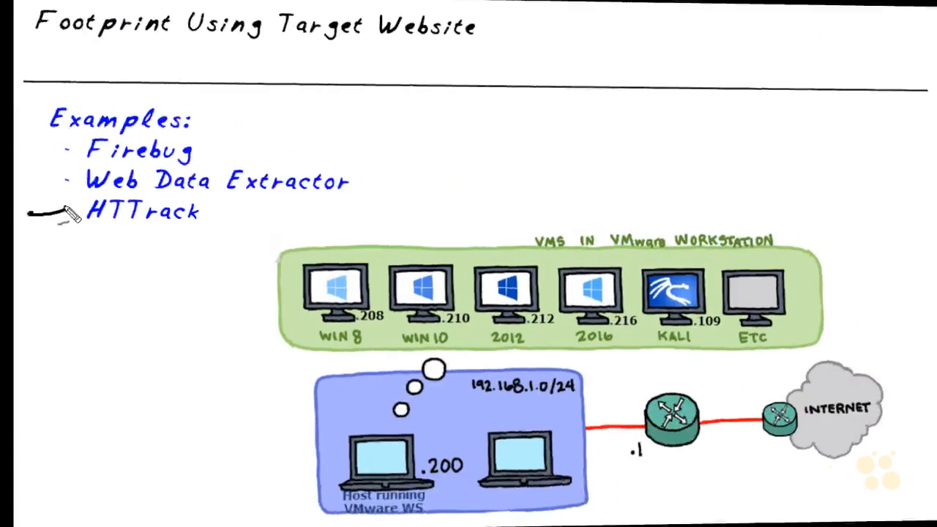
{"action": "left_click_drag", "start_coordinate": [65, 233], "coordinate": [176, 231]}
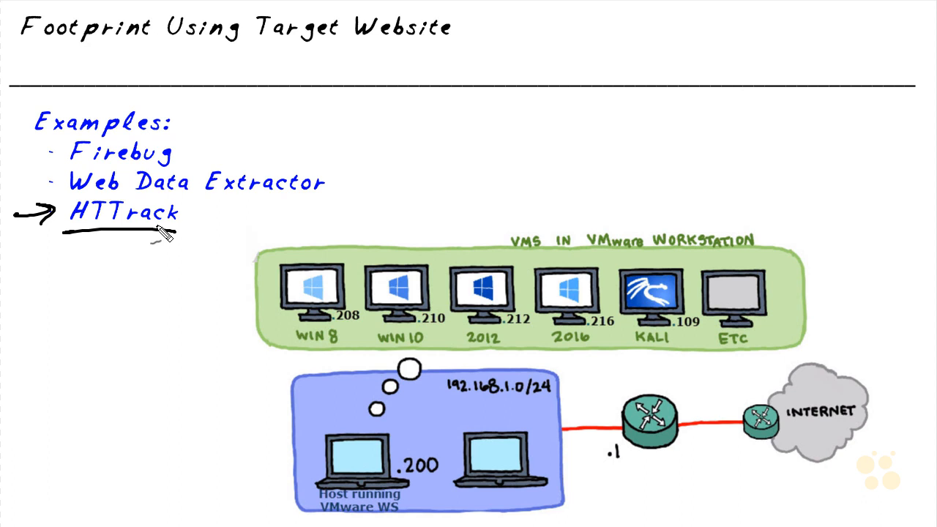
{"action": "mouse_move", "coordinate": [866, 331]}
{"action": "left_mouse_down"}
{"action": "mouse_move", "coordinate": [840, 395]}
{"action": "mouse_move", "coordinate": [862, 377]}
{"action": "mouse_move", "coordinate": [825, 390]}
{"action": "mouse_move", "coordinate": [842, 383]}
{"action": "mouse_move", "coordinate": [662, 267]}
{"action": "mouse_move", "coordinate": [669, 269]}
{"action": "left_mouse_up"}
{"action": "mouse_move", "coordinate": [831, 392]}
{"action": "left_mouse_down"}
{"action": "mouse_move", "coordinate": [858, 313]}
{"action": "mouse_move", "coordinate": [561, 129]}
{"action": "mouse_move", "coordinate": [444, 250]}
{"action": "left_mouse_up"}
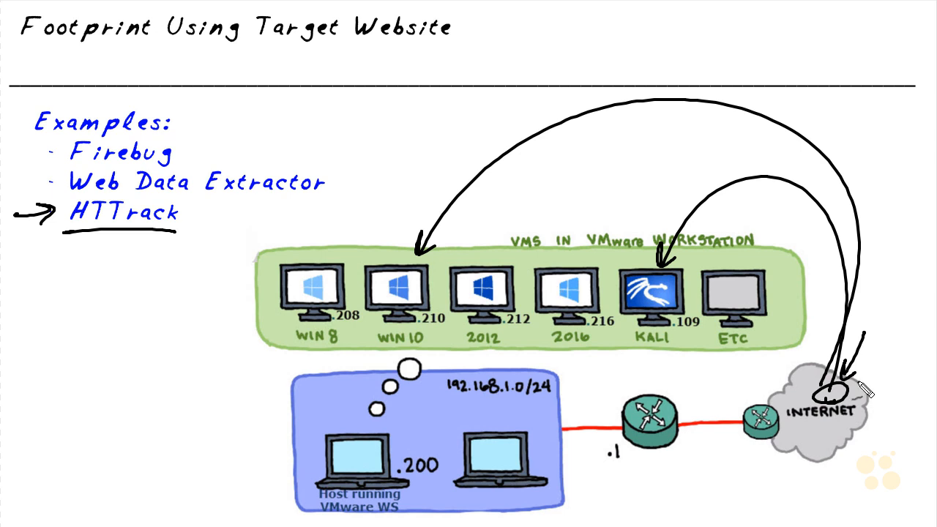
{"action": "left_click_drag", "start_coordinate": [374, 238], "coordinate": [383, 264]}
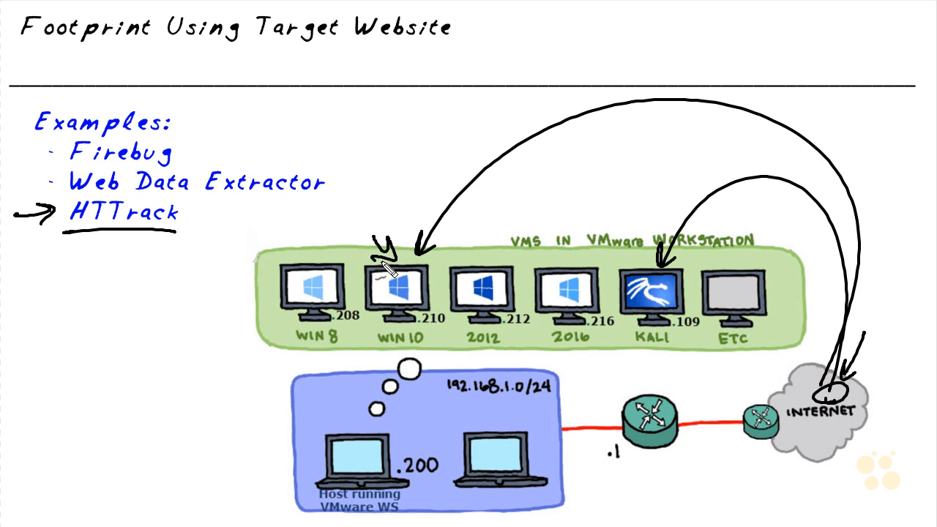
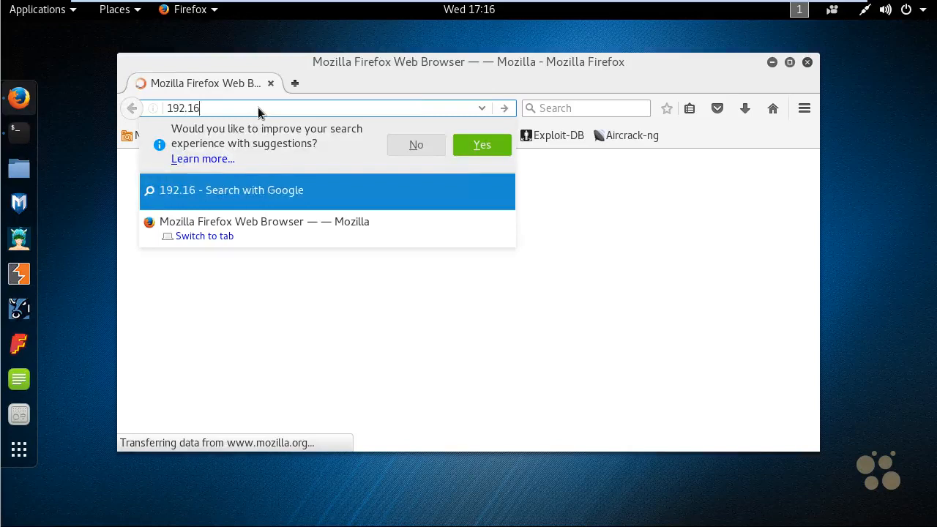
Load the website at 192.168.1.212 and minimize the browser window
{"action": "key", "text": "Return"}
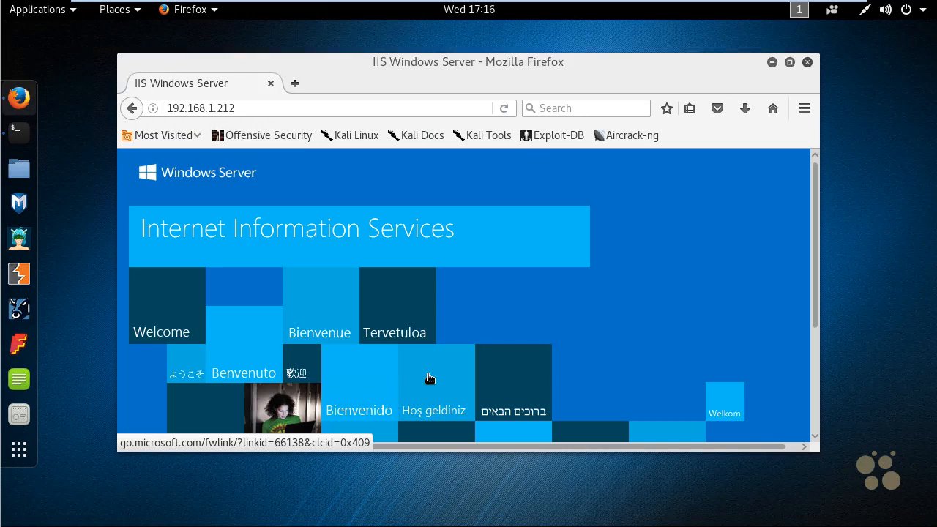
{"action": "left_click", "coordinate": [771, 63]}
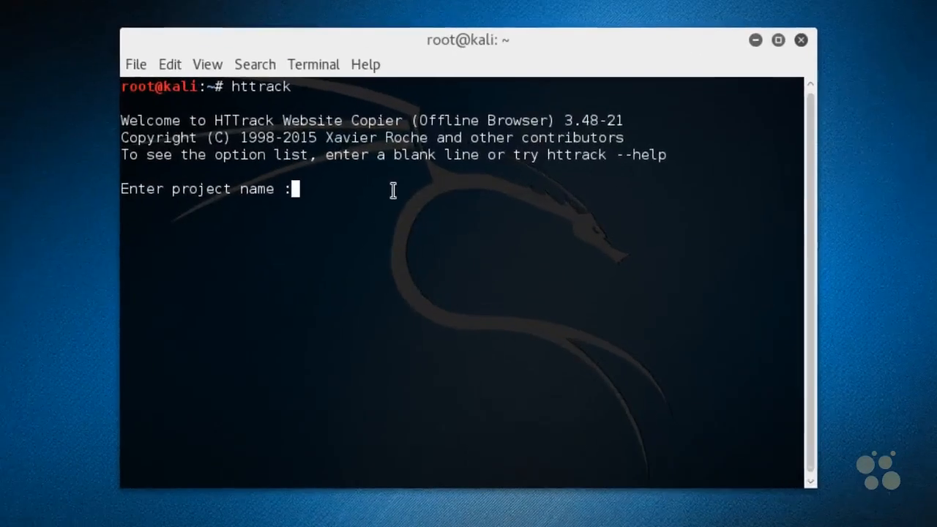
Name the new HTTrack project iis
{"action": "type", "text": "iis"}
{"action": "key", "text": "Return"}
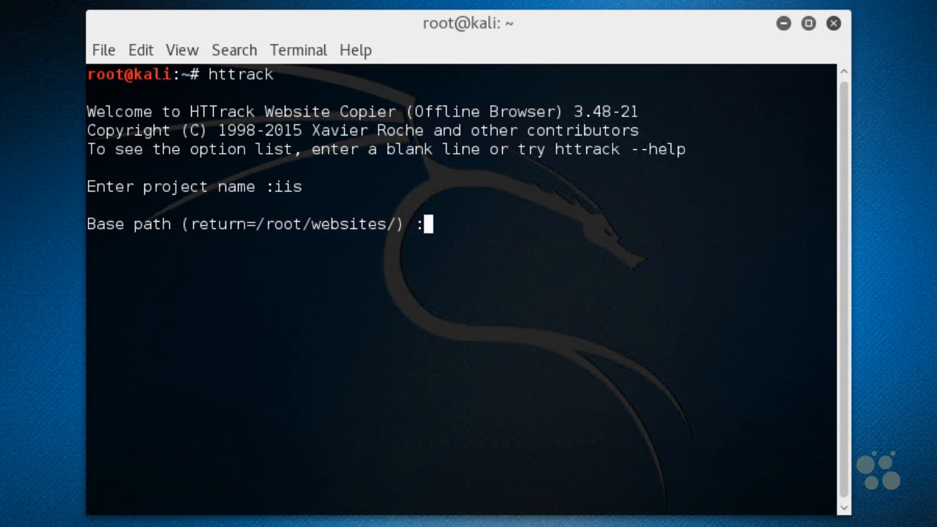
{"action": "mouse_move", "coordinate": [324, 107]}
{"action": "left_mouse_down"}
{"action": "mouse_move", "coordinate": [281, 96]}
{"action": "mouse_move", "coordinate": [286, 109]}
{"action": "mouse_move", "coordinate": [251, 56]}
{"action": "mouse_move", "coordinate": [208, 124]}
{"action": "left_mouse_up"}
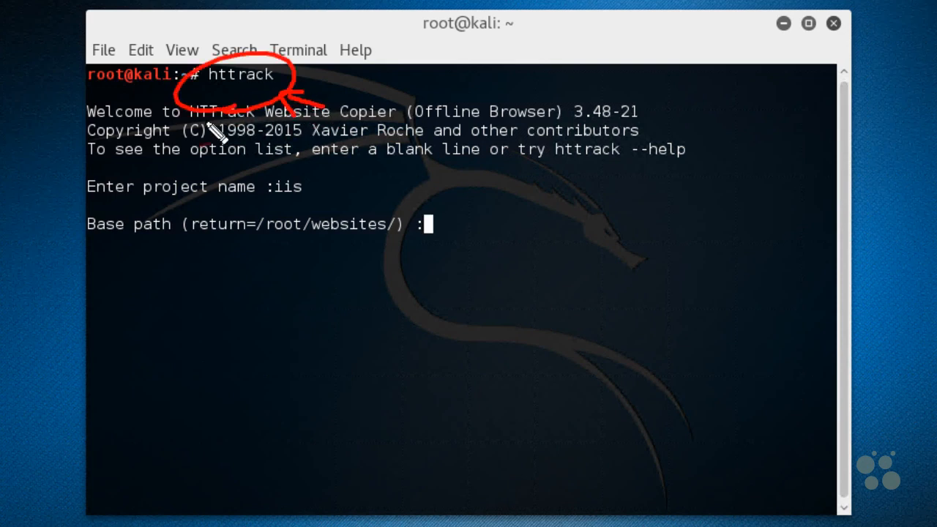
{"action": "mouse_move", "coordinate": [569, 246]}
{"action": "left_mouse_down"}
{"action": "mouse_move", "coordinate": [569, 257]}
{"action": "mouse_move", "coordinate": [637, 256]}
{"action": "left_mouse_up"}
{"action": "mouse_move", "coordinate": [664, 287]}
{"action": "left_mouse_down"}
{"action": "mouse_move", "coordinate": [685, 289]}
{"action": "mouse_move", "coordinate": [664, 288]}
{"action": "left_mouse_up"}
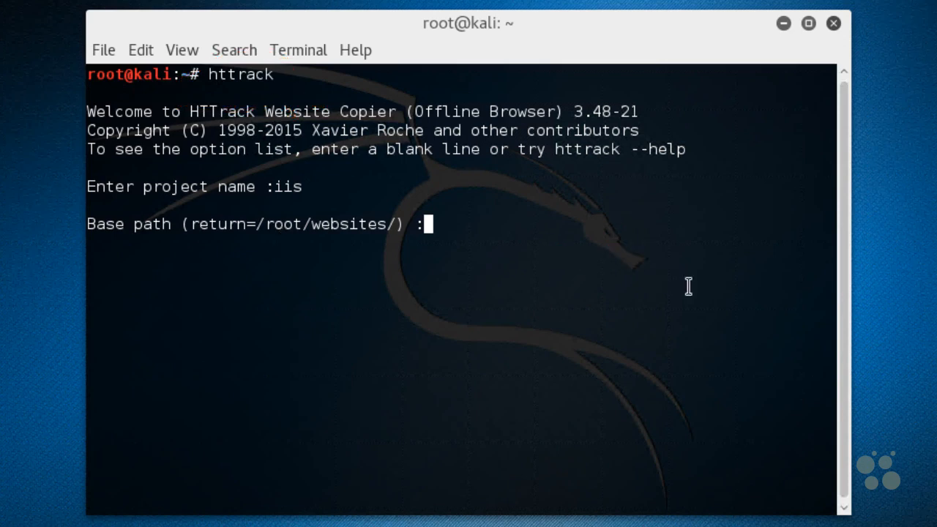
Accept the default base path /root/websites/ and enter 192.168.1.212 as the URL to copy
{"action": "key", "text": "Return"}
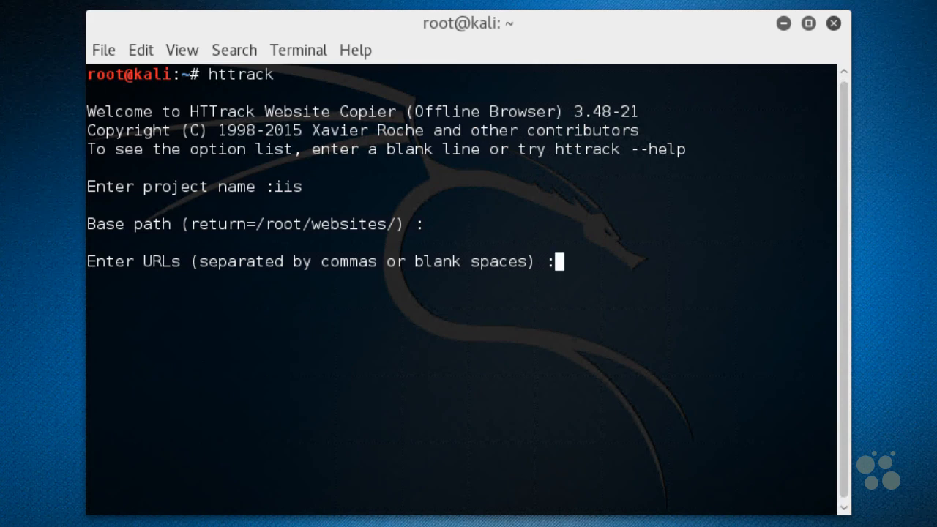
{"action": "type", "text": "192."}
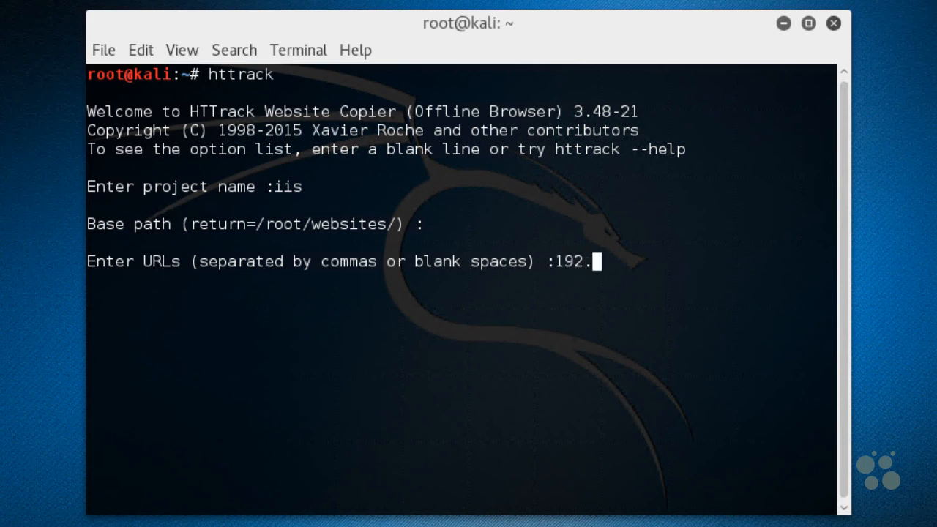
{"action": "type", "text": "168.1.212"}
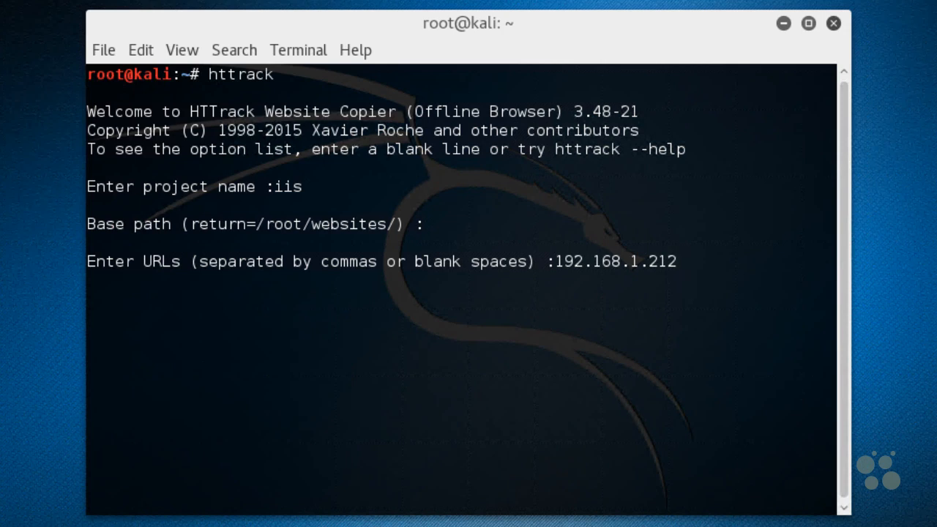
{"action": "key", "text": "Return"}
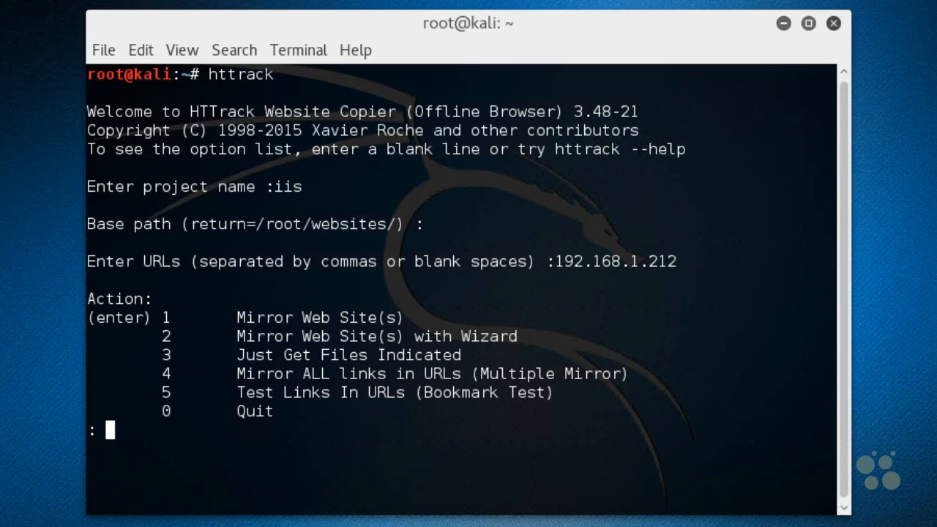
Choose Mirror Web Site(s) with Wizard, leave proxy, wildcards and additional options empty, and launch the mirror
{"action": "type", "text": "2"}
{"action": "key", "text": "Return"}
{"action": "key", "text": "Return"}
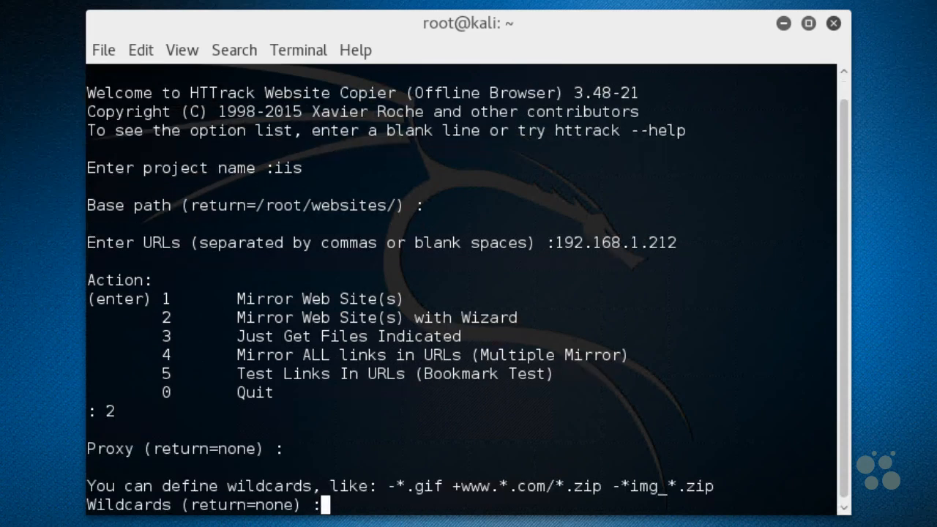
{"action": "key", "text": "Return"}
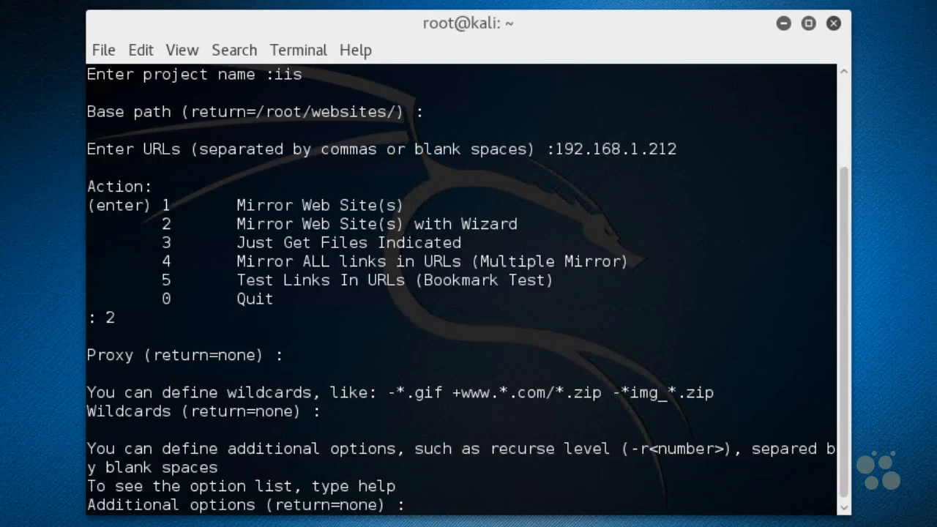
{"action": "key", "text": "Return"}
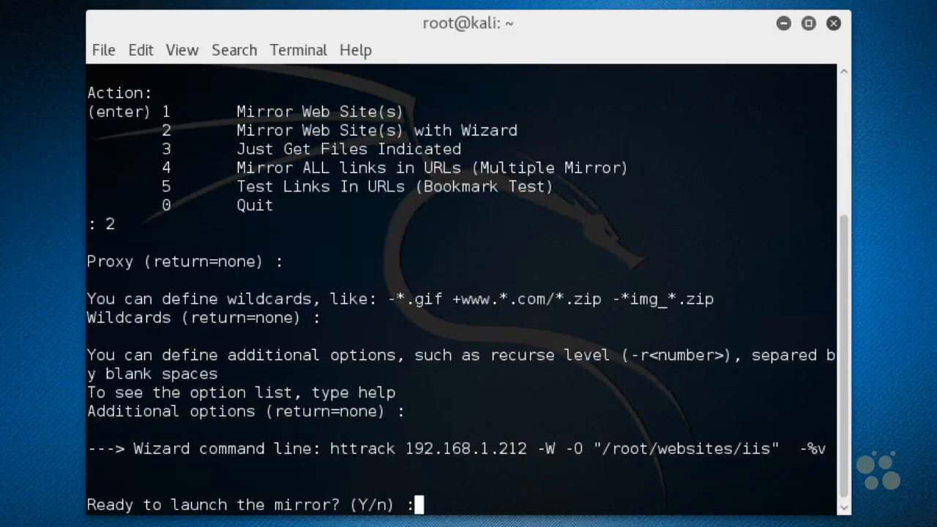
{"action": "type", "text": "y"}
{"action": "key", "text": "Return"}
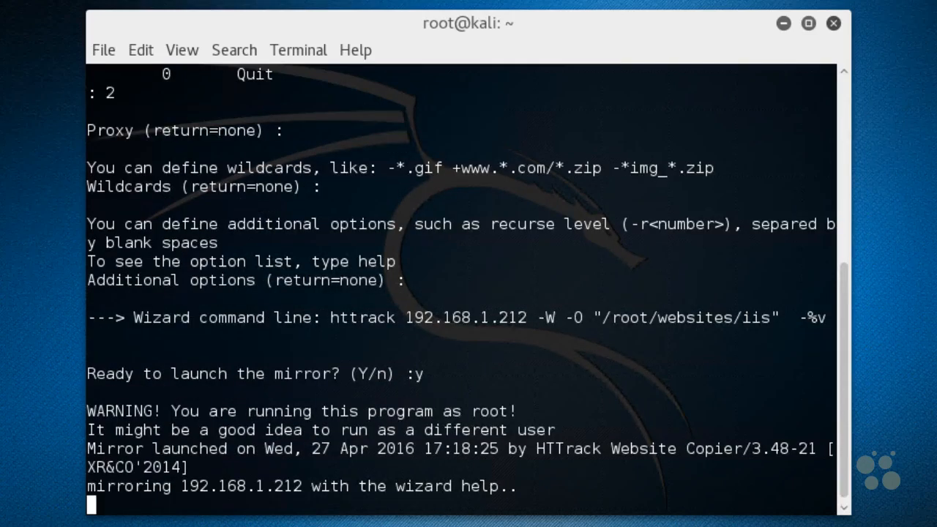
List the home directory, change into the websites folder and list its contents
{"action": "type", "text": "ls"}
{"action": "key", "text": "Return"}
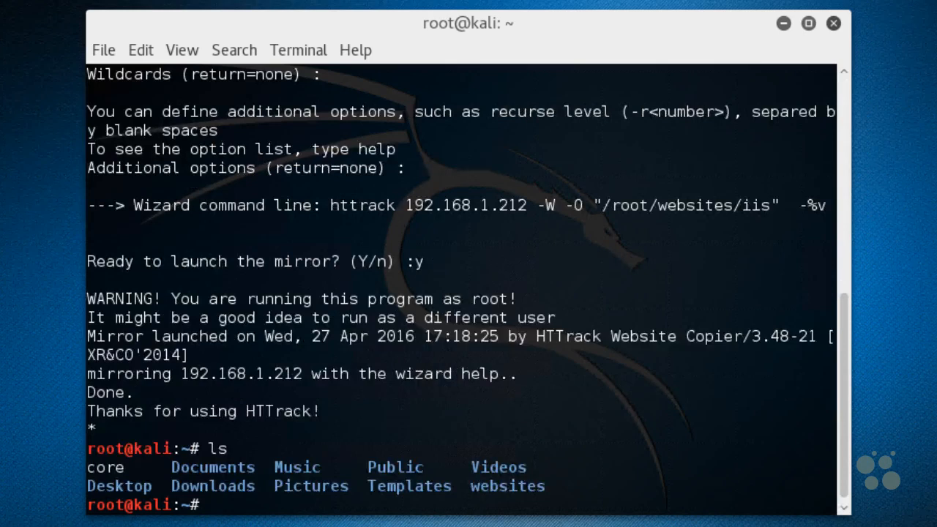
{"action": "type", "text": "cd websites/"}
{"action": "key", "text": "Return"}
{"action": "type", "text": "ls"}
{"action": "key", "text": "Return"}
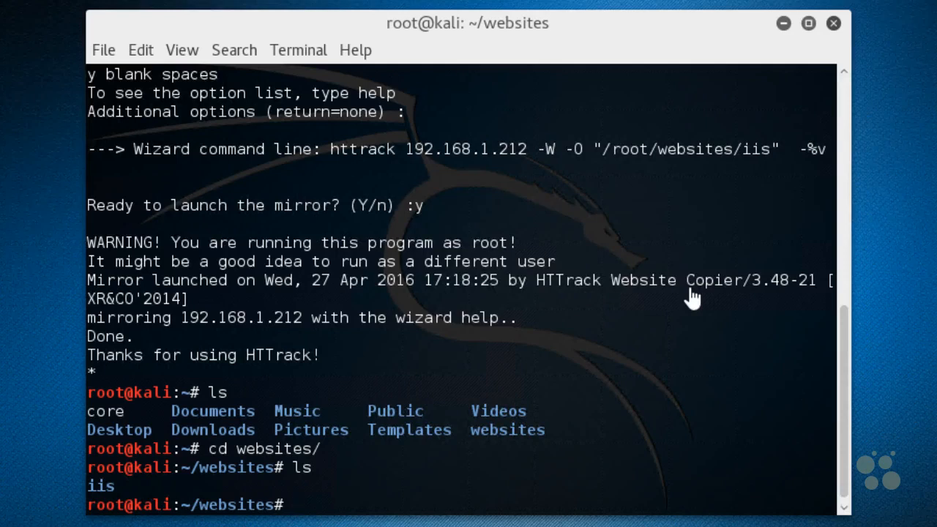
Change into the iis project folder and list the mirrored files
{"action": "type", "text": "cd i"}
{"action": "key", "text": "Tab"}
{"action": "key", "text": "Return"}
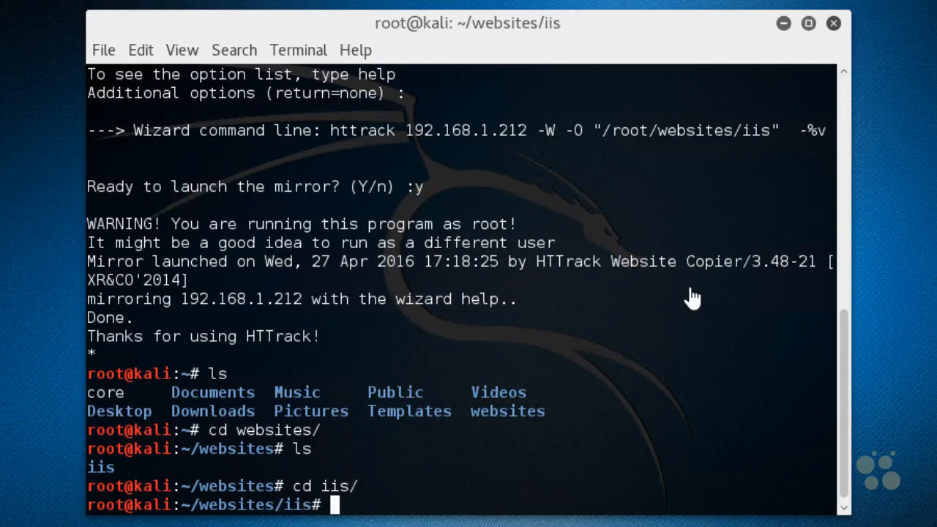
{"action": "type", "text": "ls"}
{"action": "key", "text": "Return"}
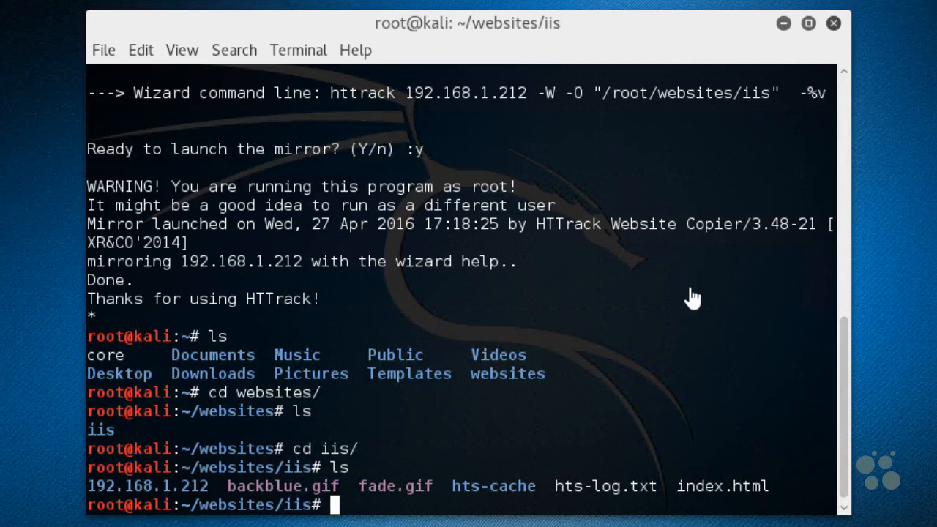
Run apt-get install httrack to install the HTTrack package
{"action": "type", "text": "apt-get "}
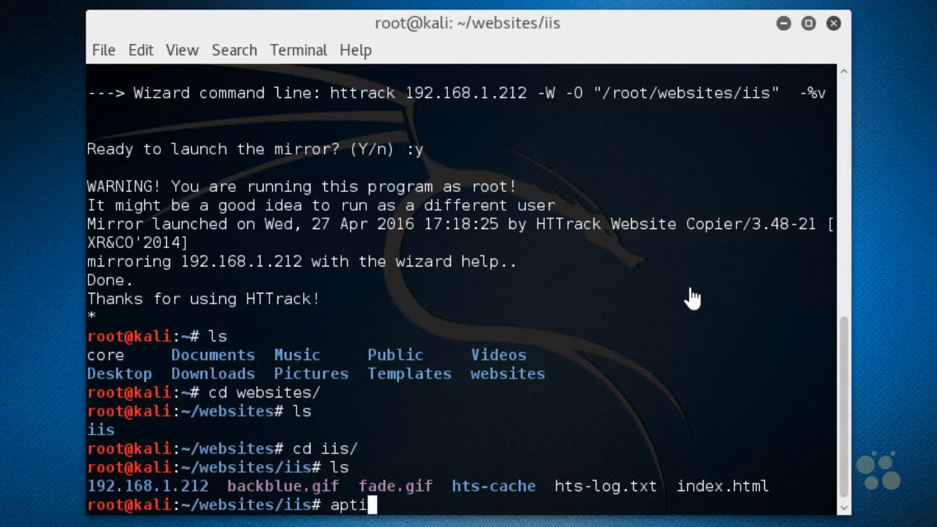
{"action": "type", "text": "install "}
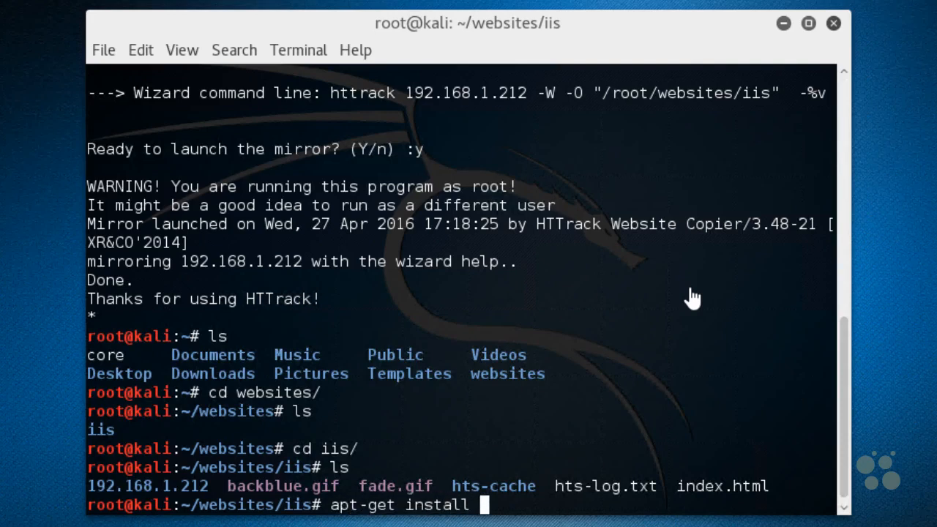
{"action": "type", "text": "httrack"}
{"action": "key", "text": "Return"}
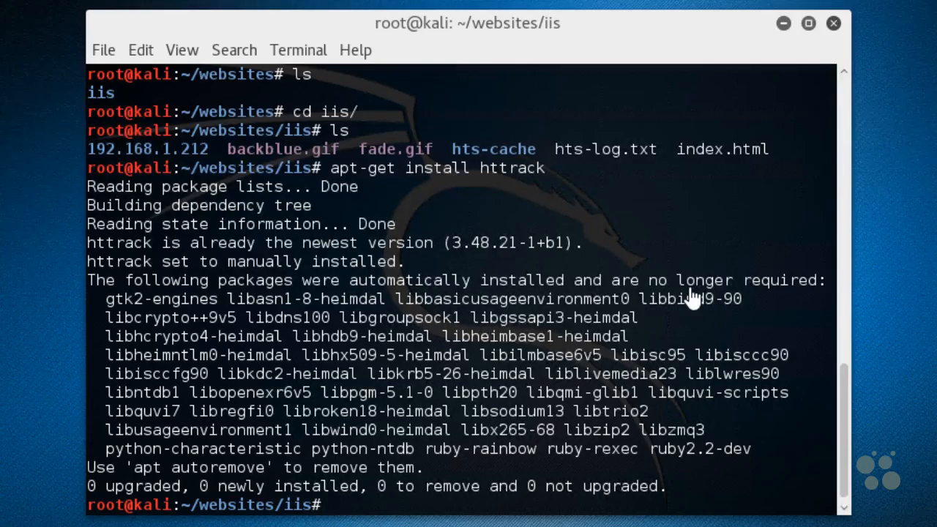
Try to get the web interface package with the command apt-get webhttrack
{"action": "type", "text": "apt-get webhtt"}
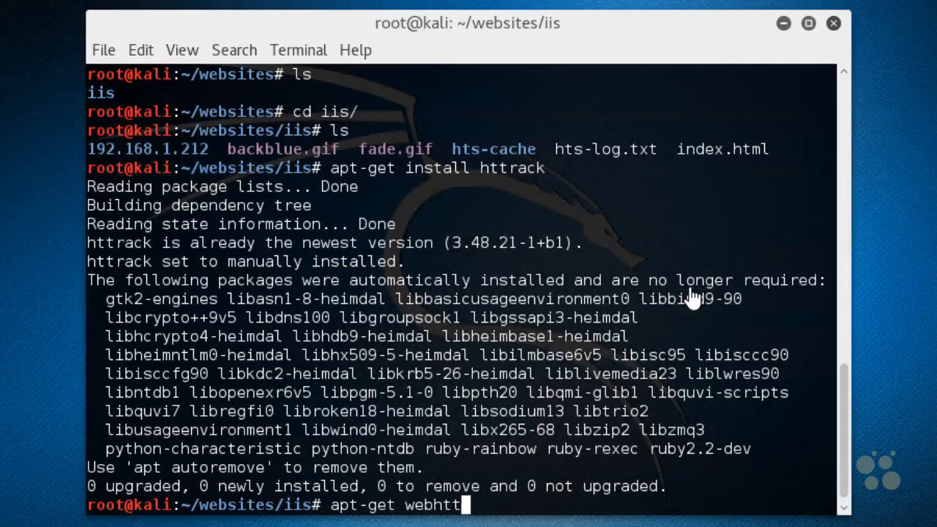
{"action": "type", "text": "rack"}
{"action": "key", "text": "Return"}
Correct the previous command to apt-get install webhttrack, run it and confirm the installation
{"action": "key", "text": "Up"}
{"action": "key", "text": "Left"}
{"action": "key", "text": "Left"}
{"action": "key", "text": "Left"}
{"action": "key", "text": "Left"}
{"action": "key", "text": "Left"}
{"action": "key", "text": "Left"}
{"action": "key", "text": "Left"}
{"action": "key", "text": "Left"}
{"action": "key", "text": "Left"}
{"action": "key", "text": "Left"}
{"action": "type", "text": "install"}
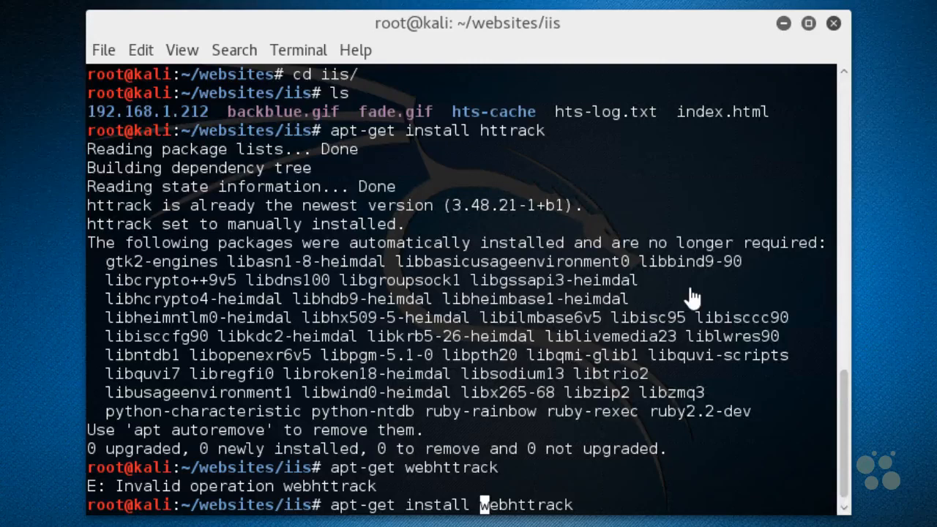
{"action": "key", "text": "Return"}
{"action": "type", "text": "y"}
{"action": "key", "text": "Return"}
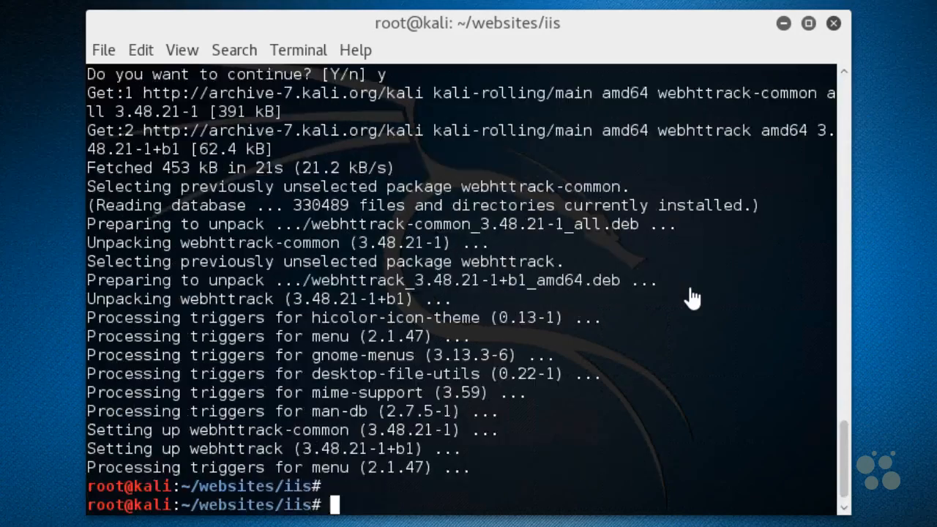
Launch the HTTrack web interface with the webhttrack command
{"action": "type", "text": "webhttr"}
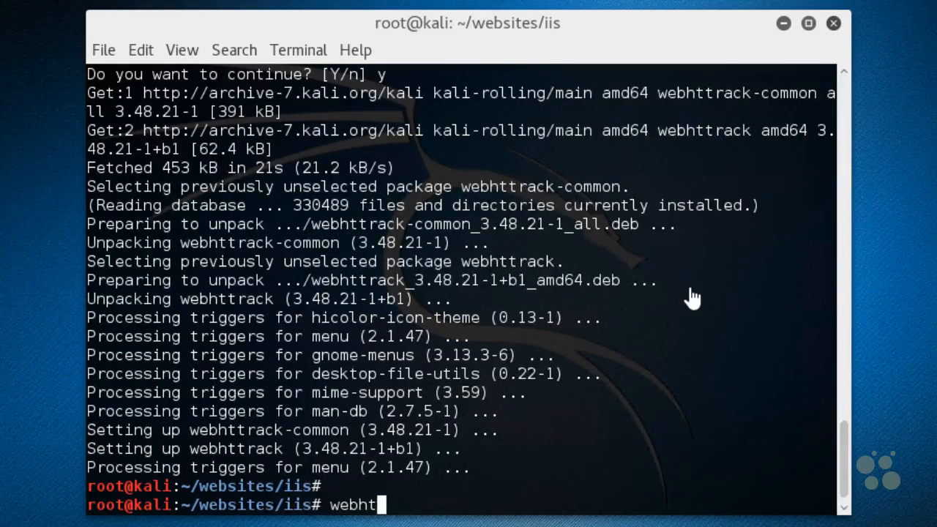
{"action": "type", "text": "ack"}
{"action": "key", "text": "Return"}
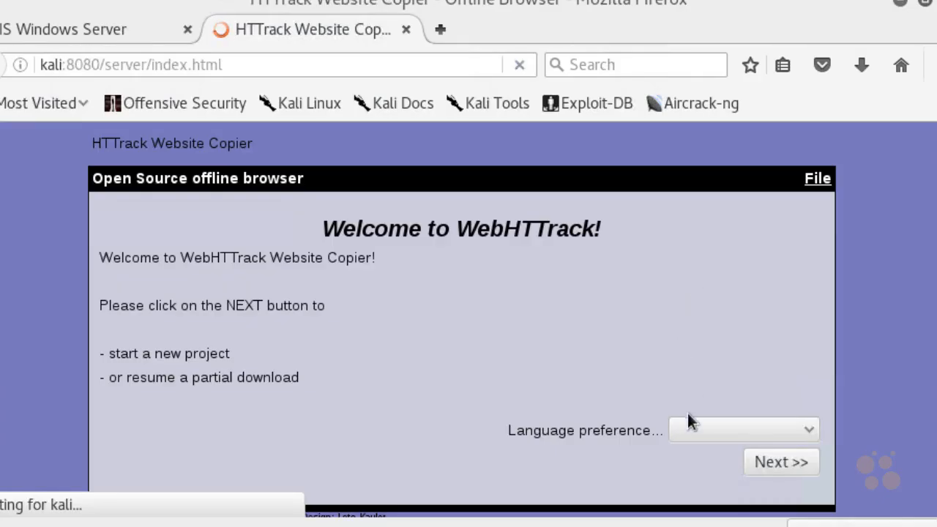
Pass the welcome page and create a new project named iis-again with the base path /root/websites
{"action": "left_click", "coordinate": [778, 464]}
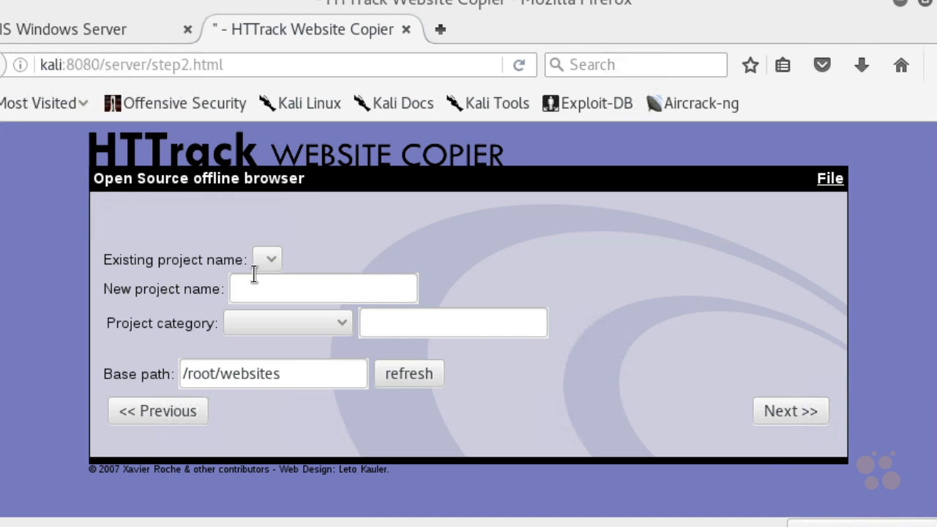
{"action": "type", "text": "iis-again"}
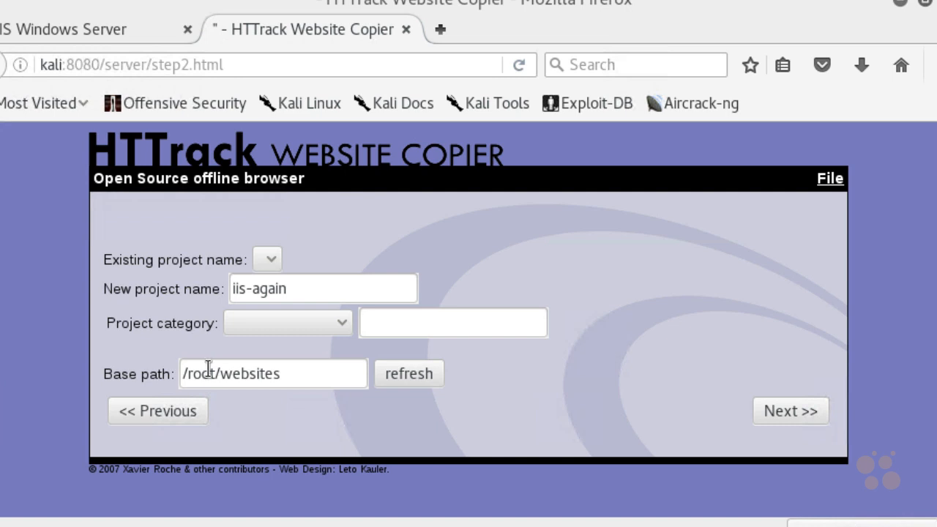
{"action": "left_click", "coordinate": [787, 408]}
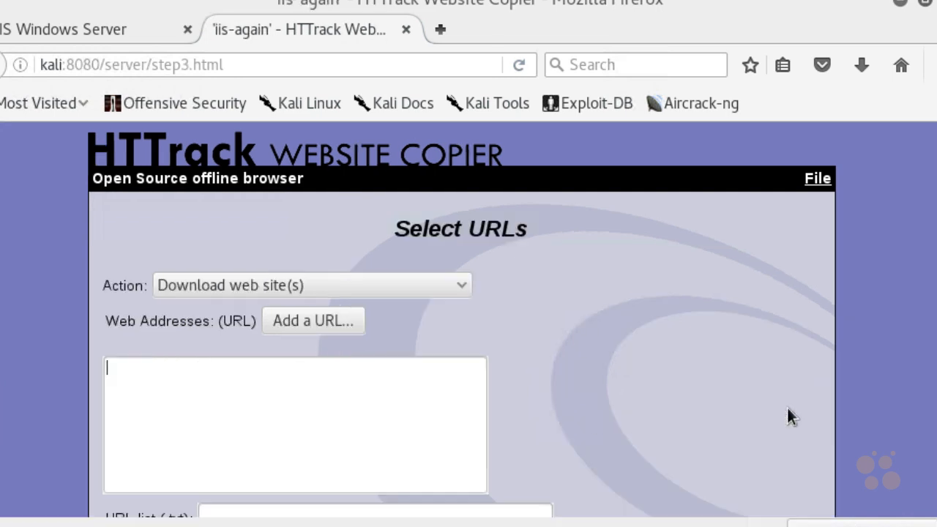
Dismiss the separate Add a URL window and enter 192.168.1.212 directly in the web addresses box
{"action": "left_click", "coordinate": [296, 322]}
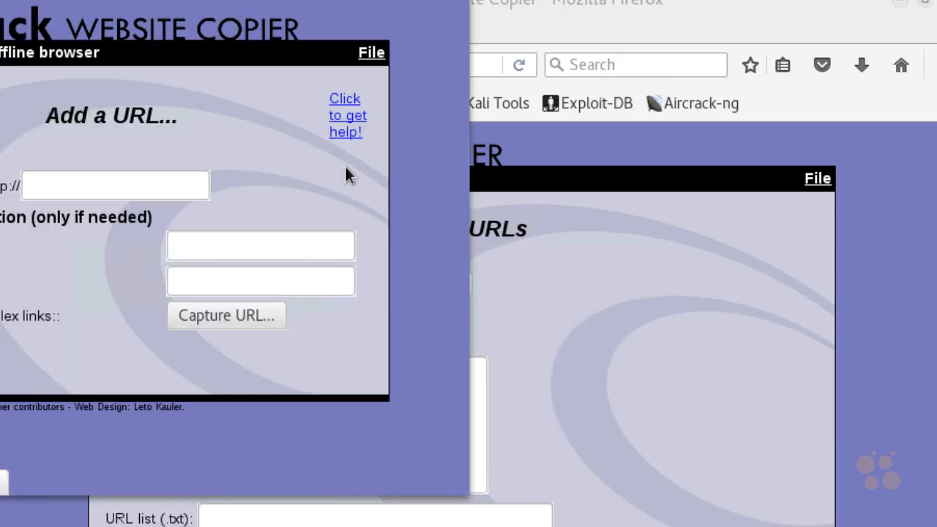
{"action": "left_click", "coordinate": [450, 0]}
{"action": "left_click", "coordinate": [222, 377]}
{"action": "type", "text": "192.168.1.212"}
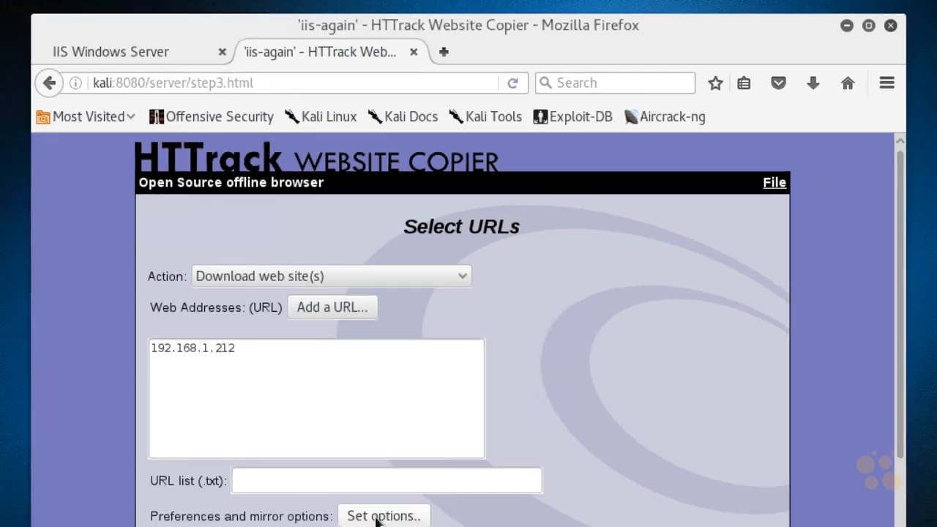
View the mirror options, cancel them and start mirroring the iis-again project
{"action": "left_click", "coordinate": [389, 457]}
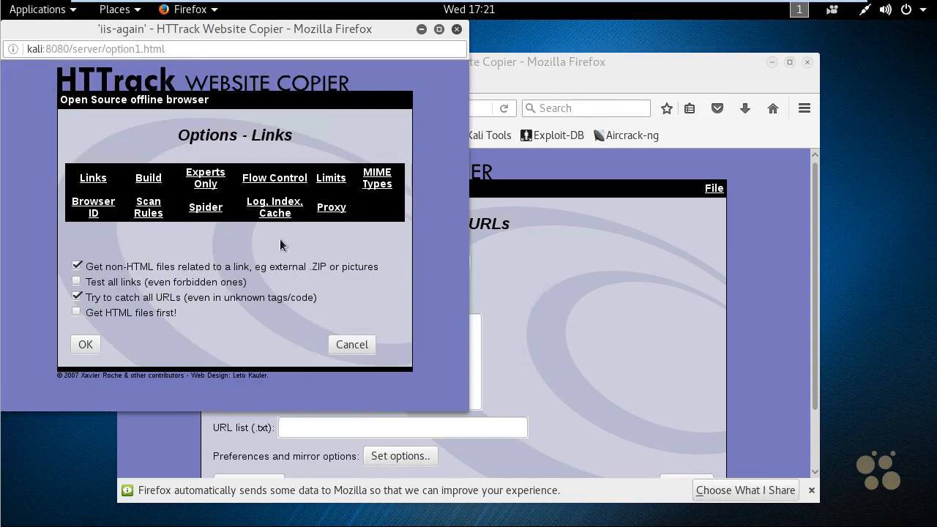
{"action": "left_click", "coordinate": [358, 345]}
{"action": "scroll", "coordinate": [681, 422], "scroll_direction": "down", "scroll_amount": 2}
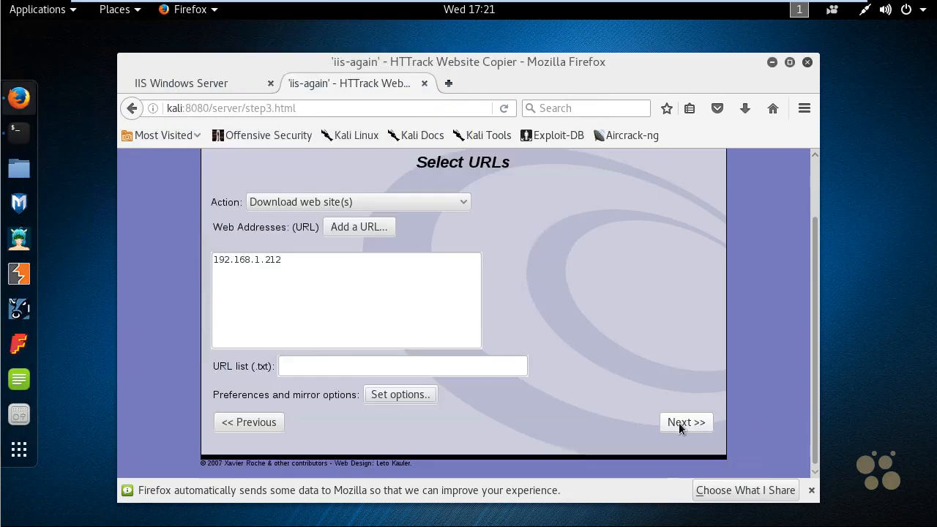
{"action": "left_click", "coordinate": [681, 423]}
{"action": "left_click", "coordinate": [690, 492]}
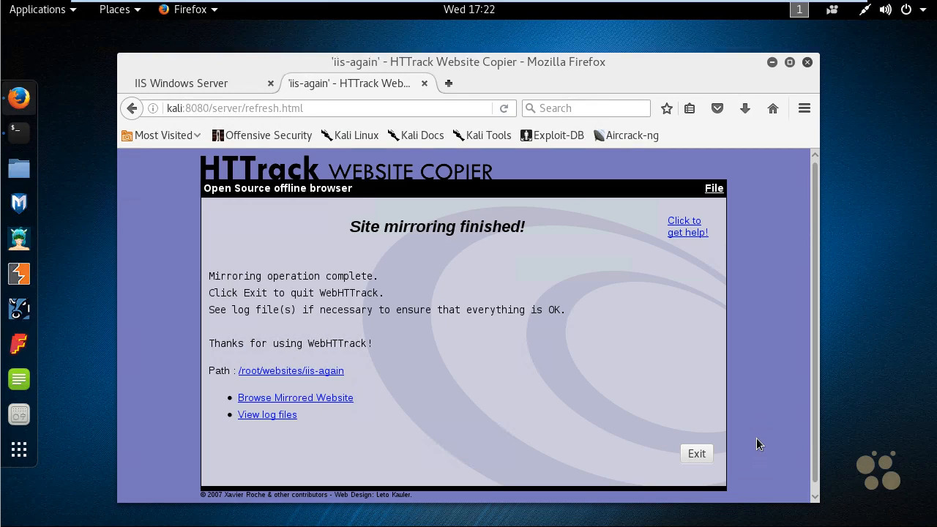
{"action": "mouse_move", "coordinate": [272, 388]}
{"action": "left_mouse_down"}
{"action": "mouse_move", "coordinate": [199, 374]}
{"action": "mouse_move", "coordinate": [311, 406]}
{"action": "left_mouse_up"}
{"action": "left_click_drag", "start_coordinate": [374, 429], "coordinate": [349, 408]}
{"action": "left_click_drag", "start_coordinate": [366, 410], "coordinate": [356, 421]}
{"action": "key", "text": "Escape"}
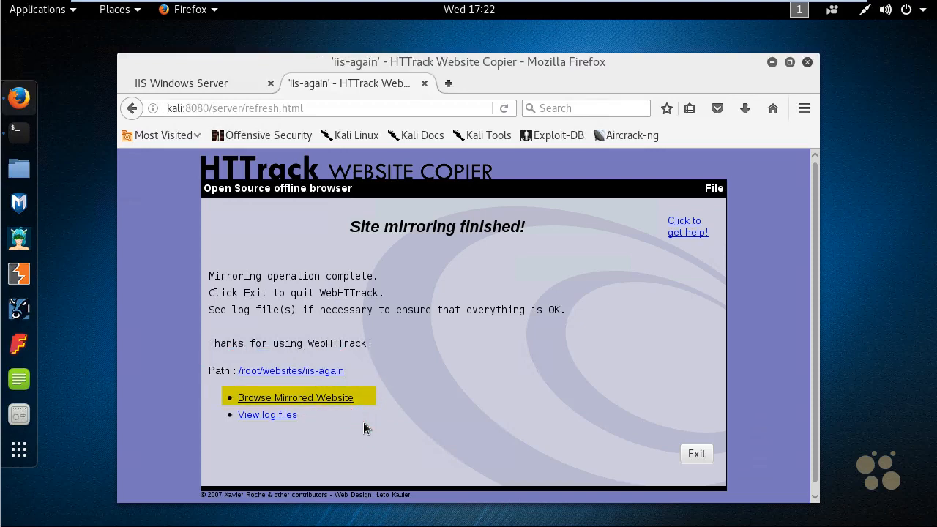
Open the mirrored copy of the iis-again website for browsing
{"action": "left_click", "coordinate": [320, 401]}
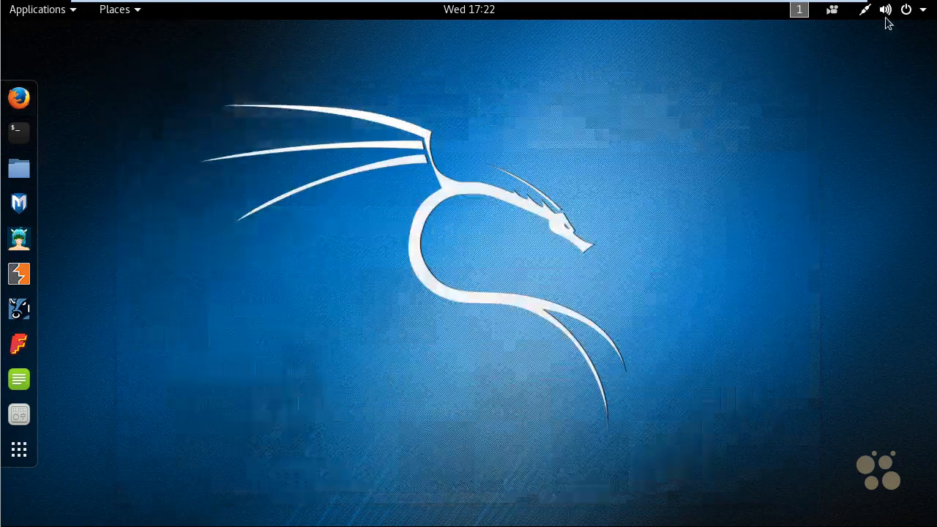
Remove the DNS server 192.168.1.111 from the wired connection's IPv4 settings and apply the change
{"action": "left_click", "coordinate": [867, 12]}
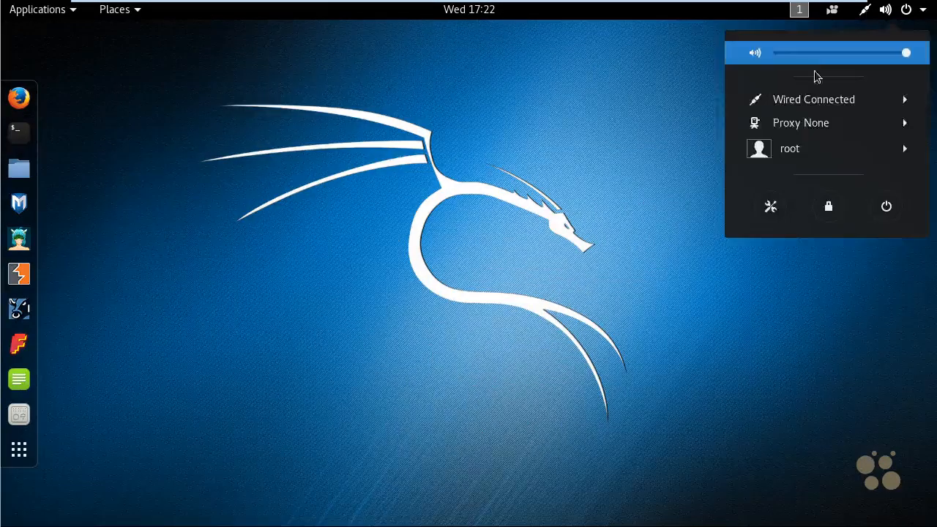
{"action": "left_click", "coordinate": [810, 100]}
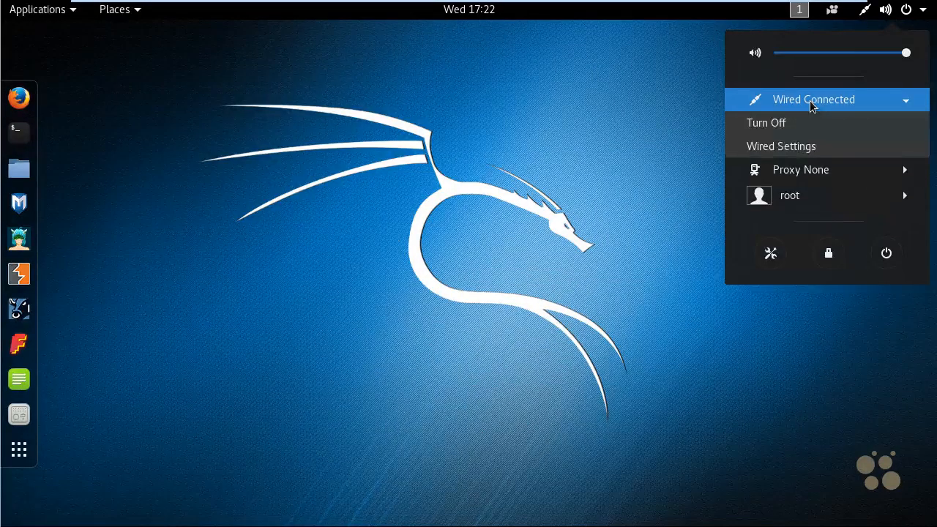
{"action": "left_click", "coordinate": [795, 150]}
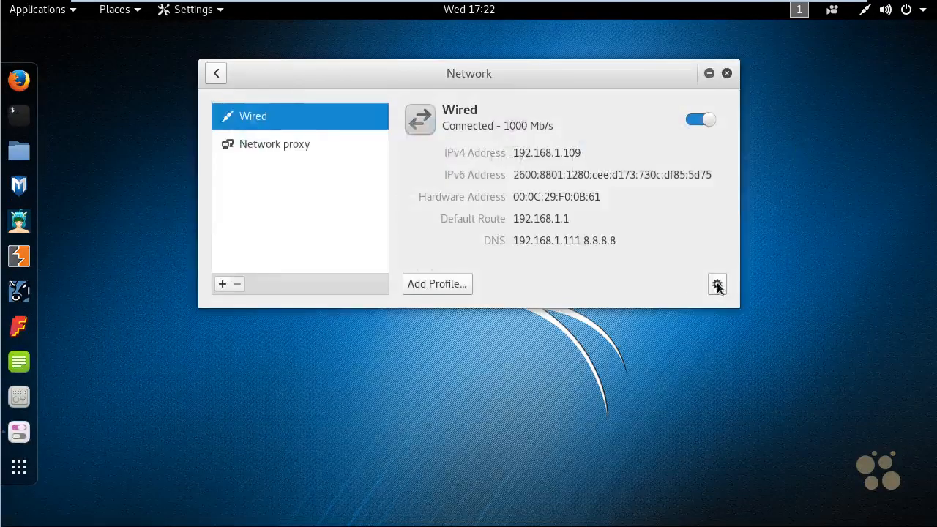
{"action": "left_click", "coordinate": [718, 285]}
{"action": "left_click", "coordinate": [256, 112]}
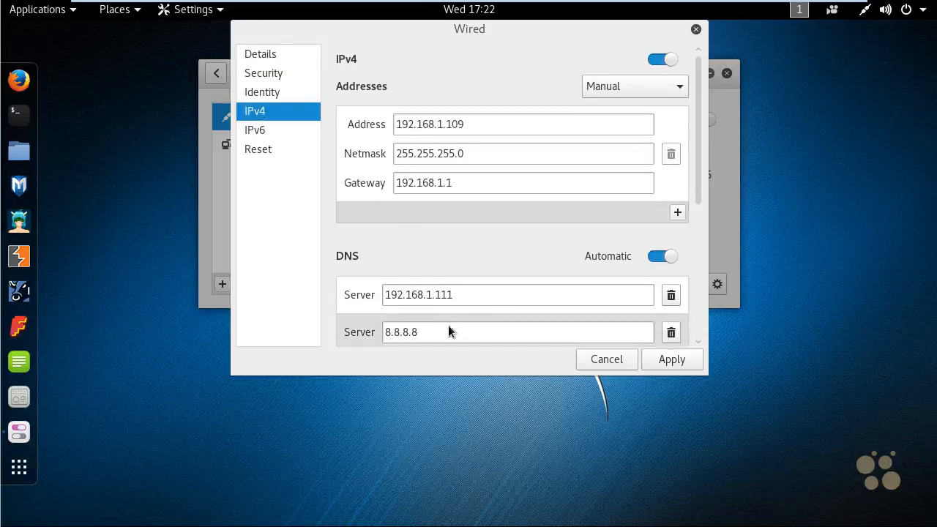
{"action": "left_click", "coordinate": [671, 296]}
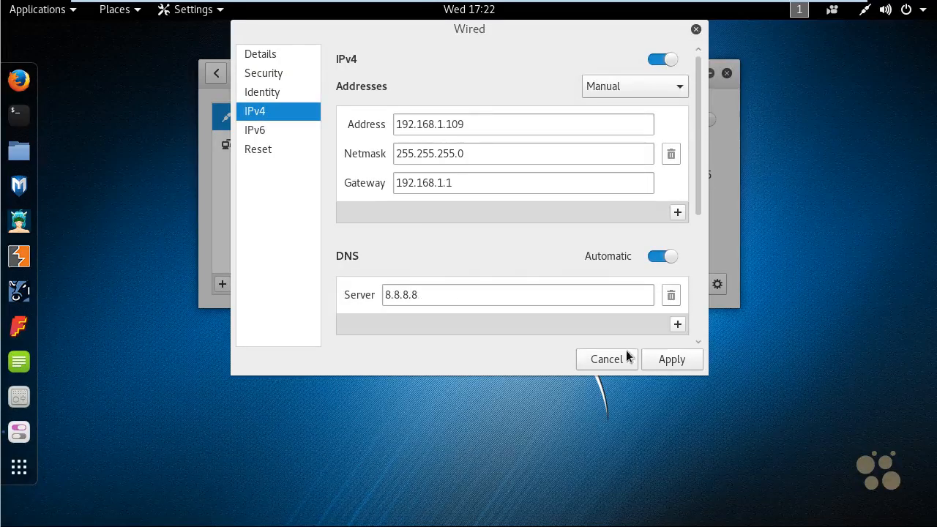
{"action": "left_click", "coordinate": [663, 357]}
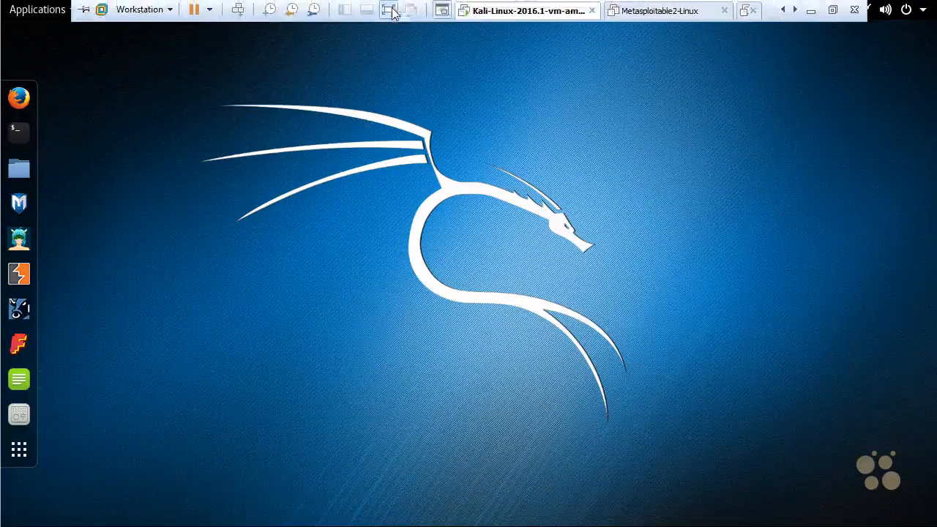
Switch to the CEH-Win-10 virtual machine in full screen and close Web Data Extractor
{"action": "left_click", "coordinate": [393, 11]}
{"action": "left_click", "coordinate": [106, 134]}
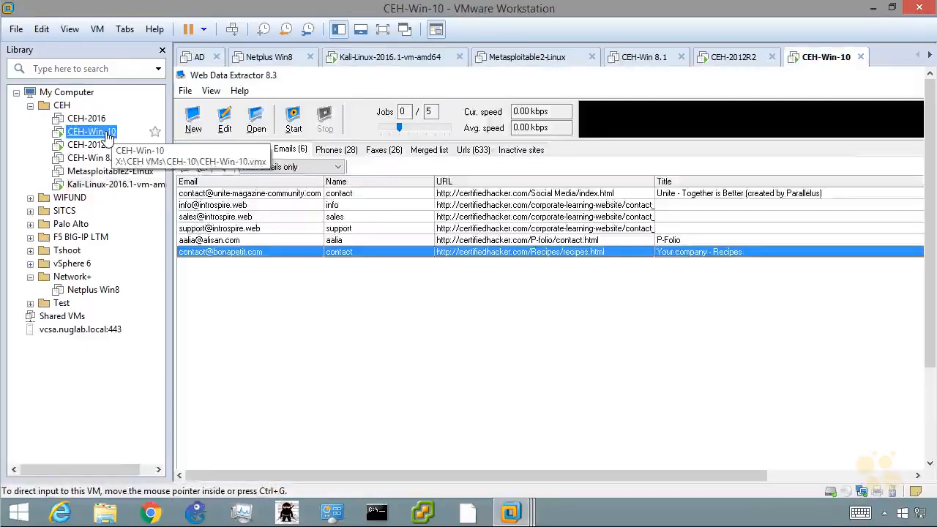
{"action": "key", "text": "ctrl+alt+Return"}
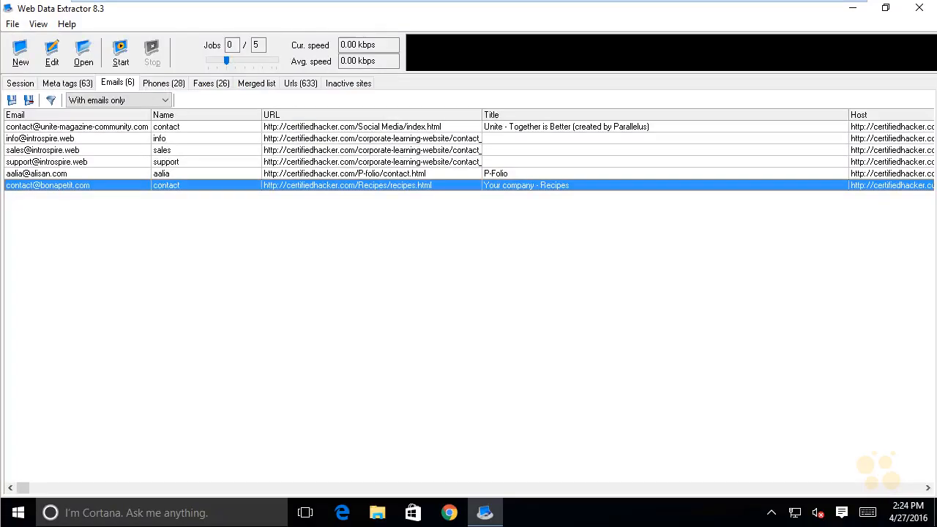
{"action": "left_click", "coordinate": [921, 11]}
{"action": "left_click", "coordinate": [468, 289]}
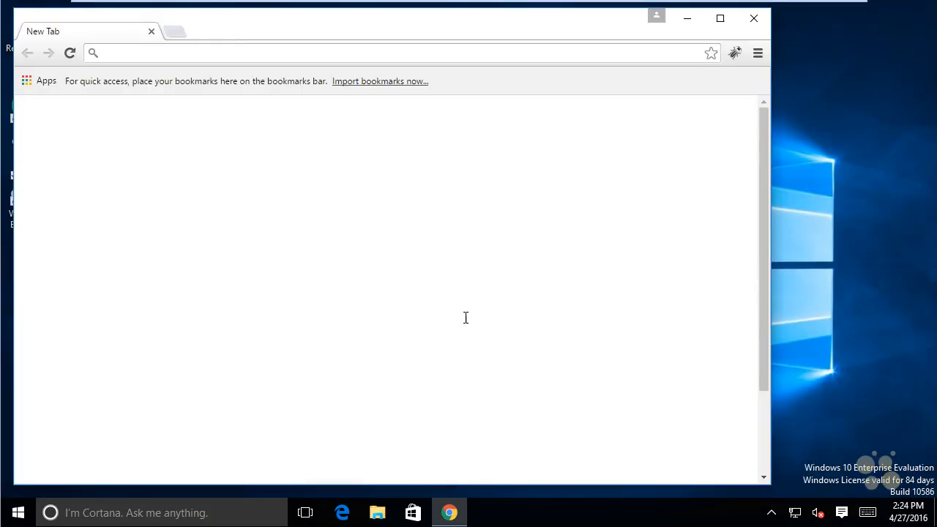
Search Google for httrack and download the recommended 64-bit Windows installer, httrack_x64-3.48.22.exe, from the HTTrack site
{"action": "left_click", "coordinate": [388, 308]}
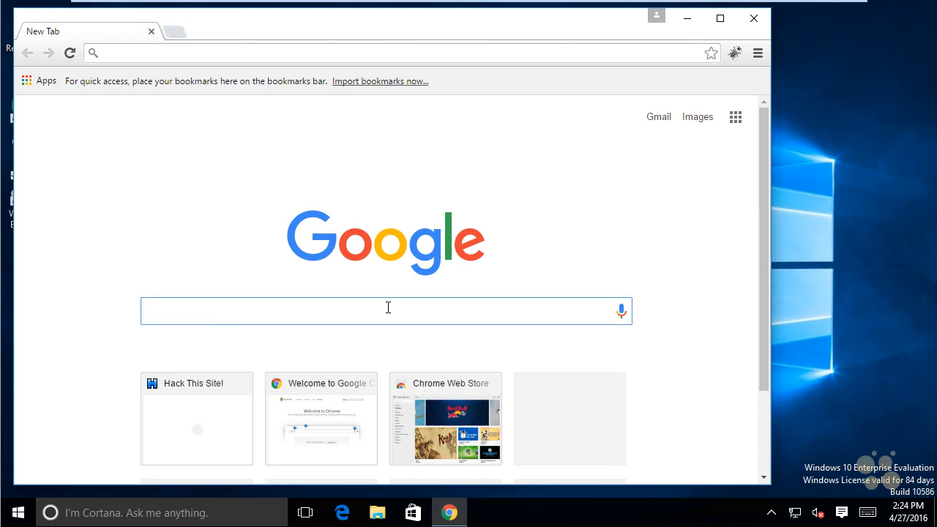
{"action": "type", "text": "httrack"}
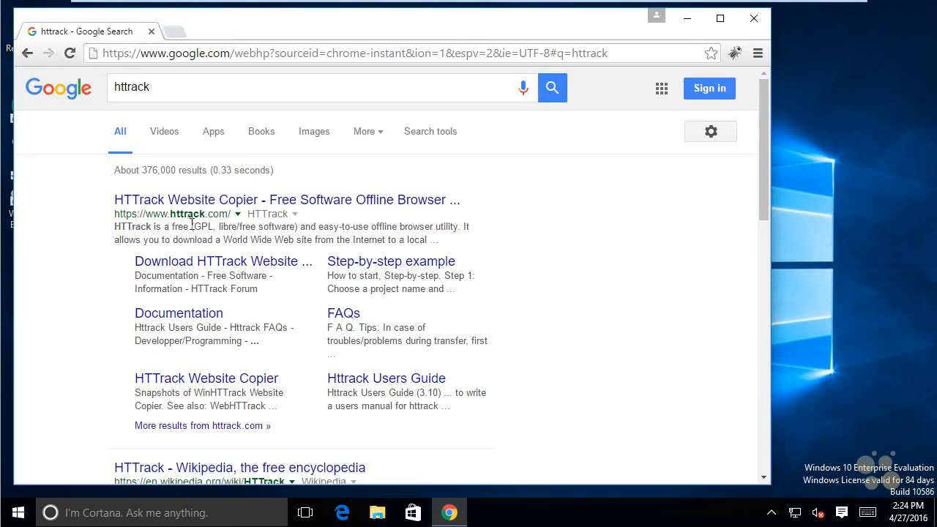
{"action": "left_click", "coordinate": [268, 202]}
{"action": "left_click", "coordinate": [282, 196]}
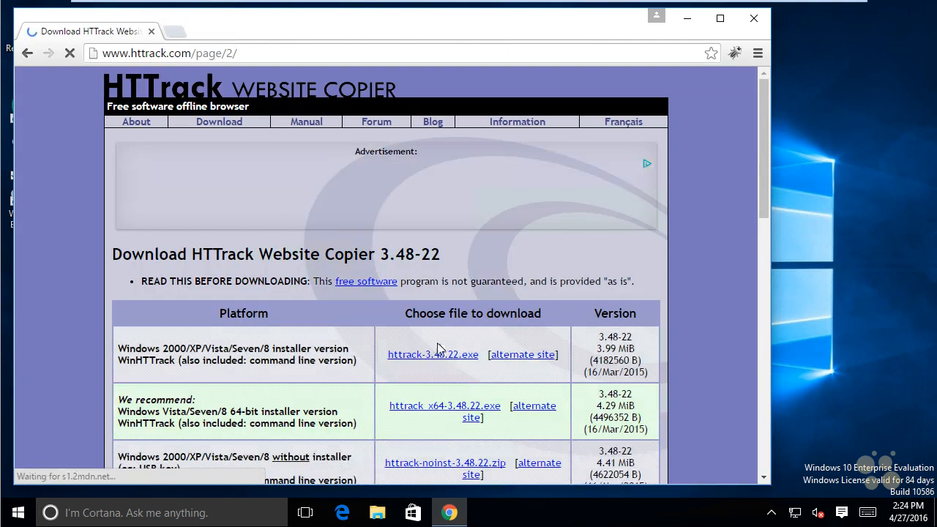
{"action": "left_click", "coordinate": [448, 412]}
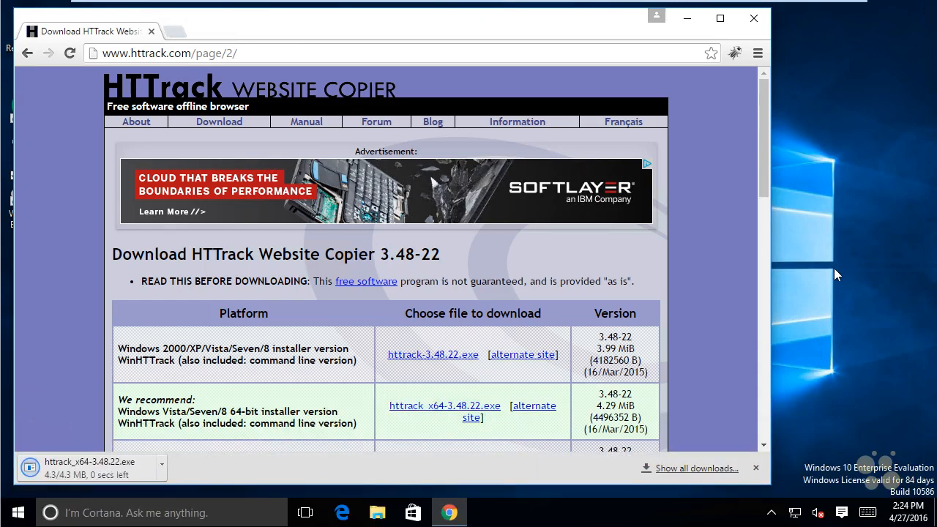
Run the downloaded HTTrack installer and accept its license agreement
{"action": "left_click", "coordinate": [70, 465]}
{"action": "left_click", "coordinate": [513, 270]}
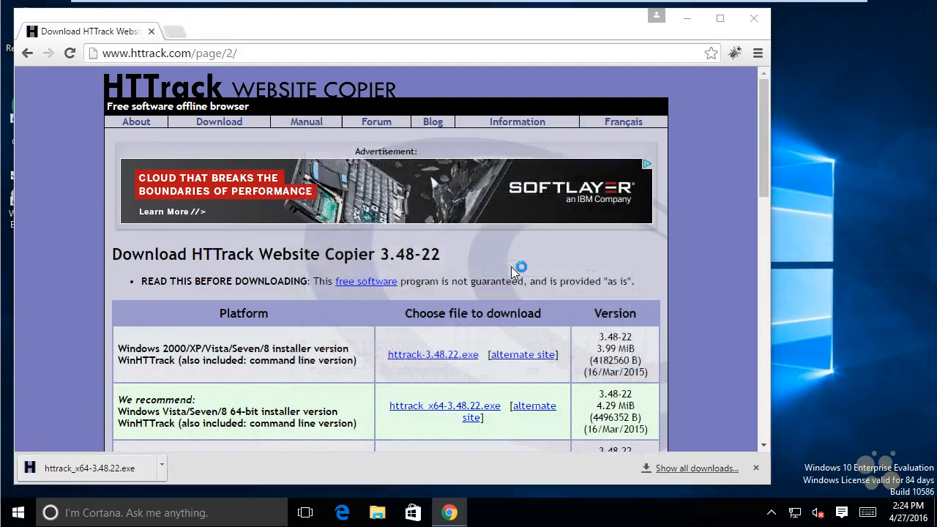
{"action": "left_click", "coordinate": [534, 287]}
{"action": "left_click", "coordinate": [555, 377]}
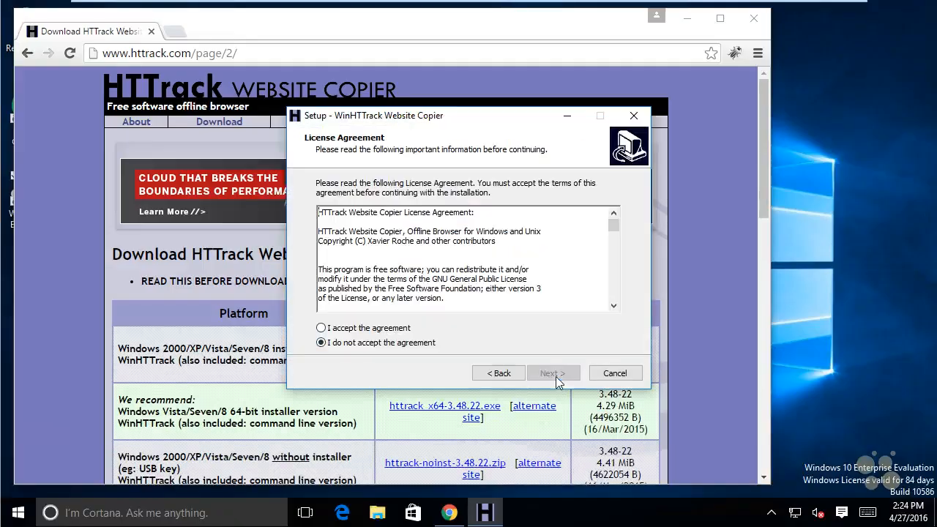
{"action": "left_click", "coordinate": [389, 328]}
{"action": "left_click", "coordinate": [552, 377]}
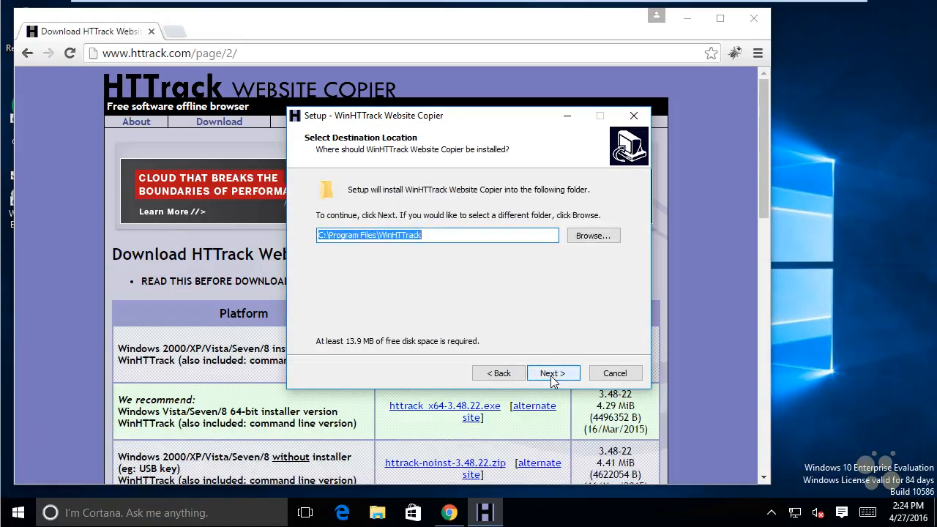
Install WinHTTrack with the default folder and tasks, launch it and dismiss the About window with English as the language
{"action": "left_click", "coordinate": [553, 375]}
{"action": "left_click", "coordinate": [552, 375]}
{"action": "left_click", "coordinate": [552, 374]}
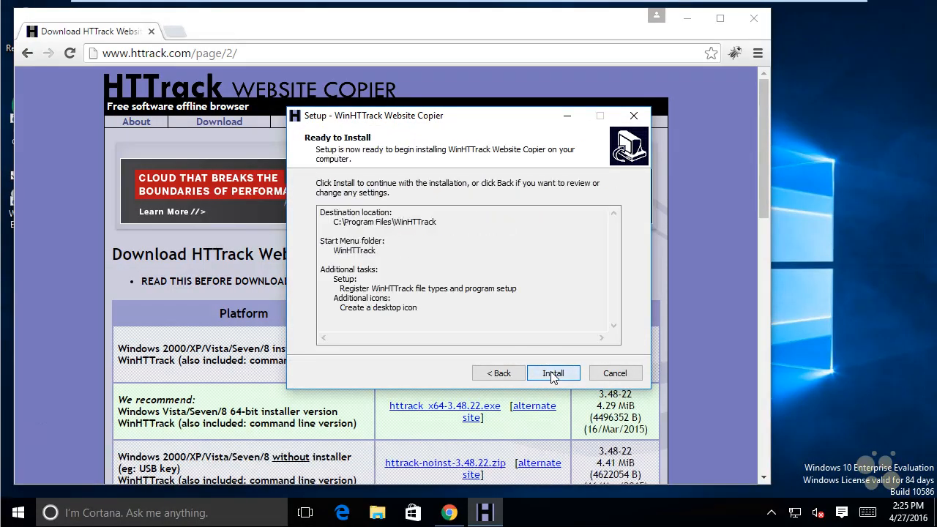
{"action": "left_click", "coordinate": [553, 374]}
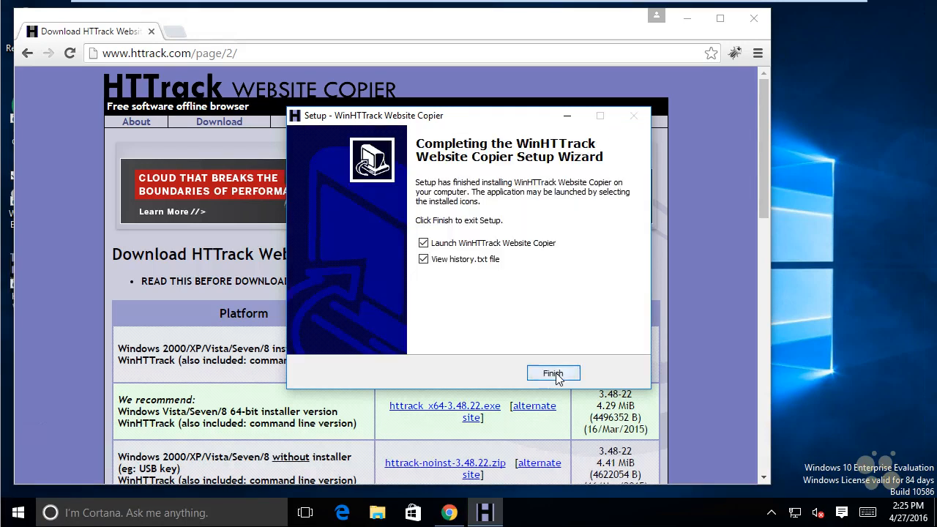
{"action": "left_click", "coordinate": [553, 373]}
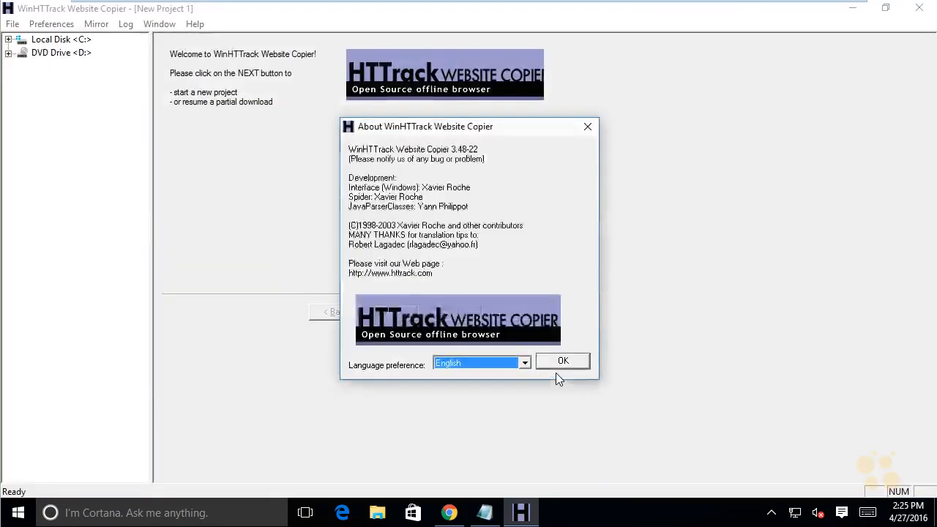
{"action": "left_click", "coordinate": [556, 364]}
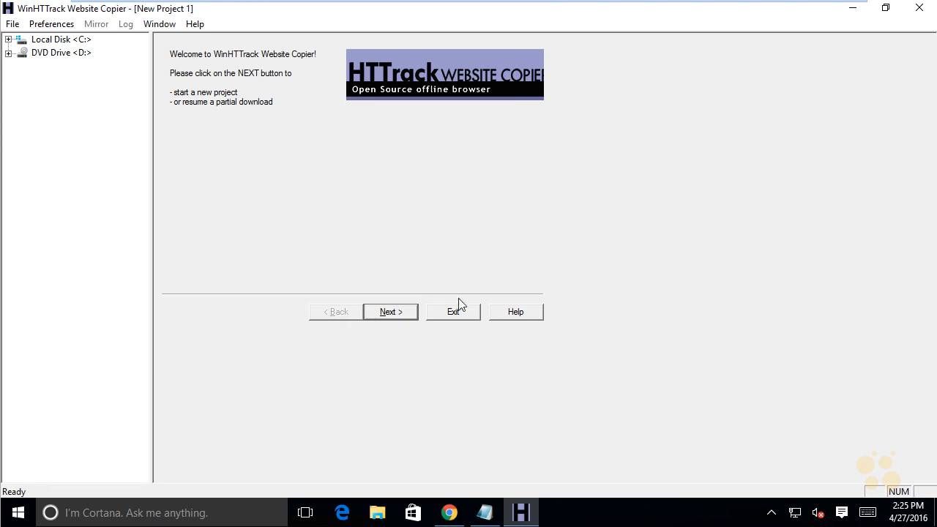
Create a new WinHTTrack project named Web-copy-Example with the base path C:\My Web Sites
{"action": "left_click", "coordinate": [14, 25]}
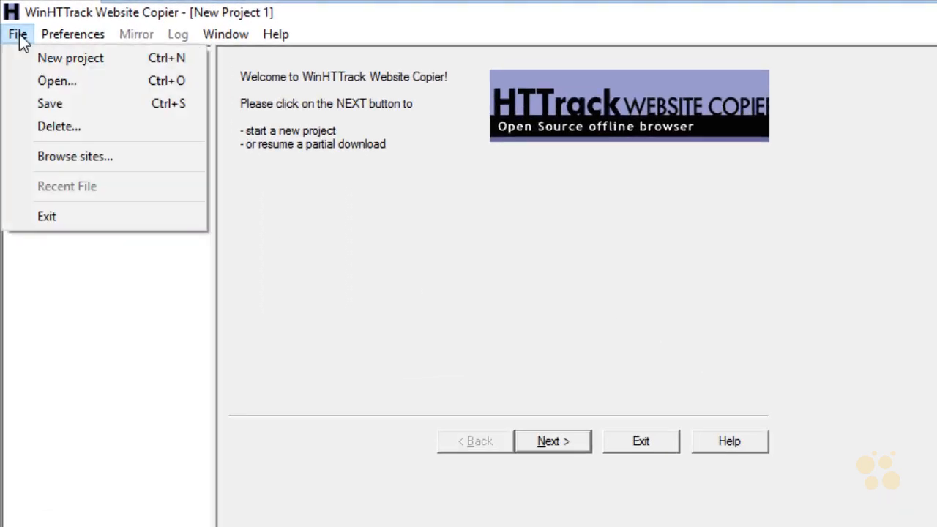
{"action": "left_click", "coordinate": [76, 60]}
{"action": "left_click", "coordinate": [553, 440]}
{"action": "type", "text": "Web-copy-Example"}
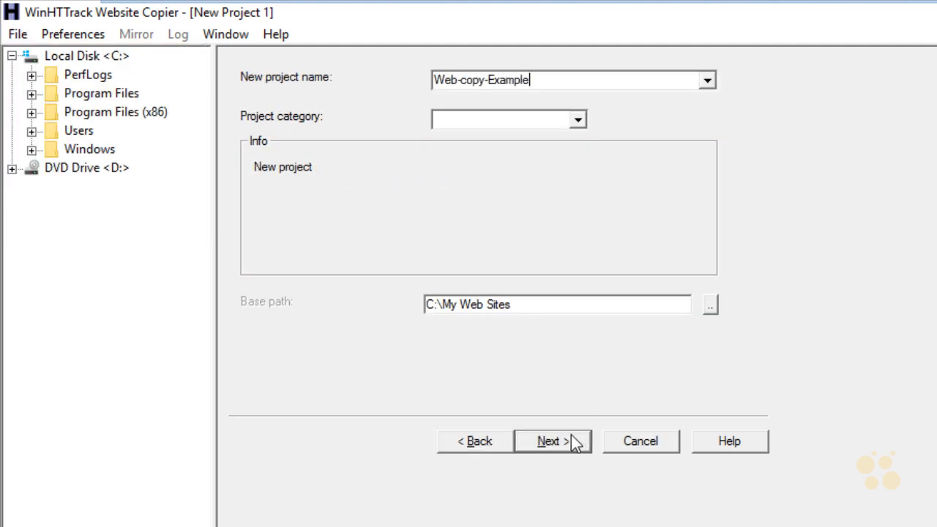
{"action": "left_click", "coordinate": [561, 444]}
{"action": "type", "text": "www"}
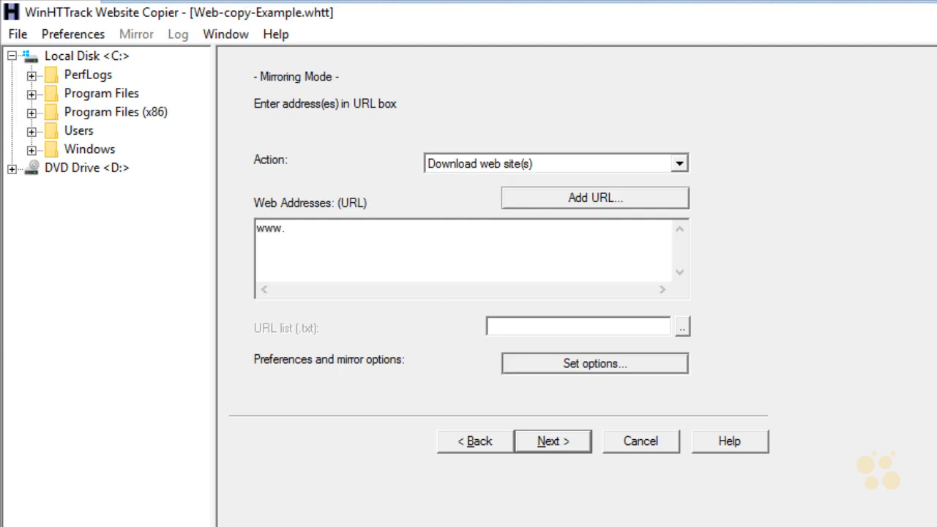
{"action": "type", "text": ".hackthissite.org"}
{"action": "left_click", "coordinate": [590, 364]}
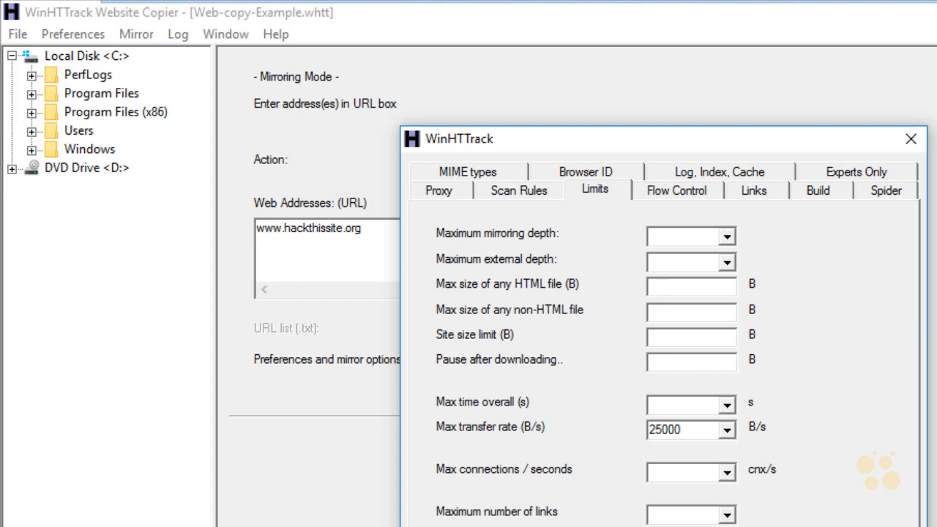
{"action": "key", "text": "Return"}
{"action": "left_click", "coordinate": [569, 442]}
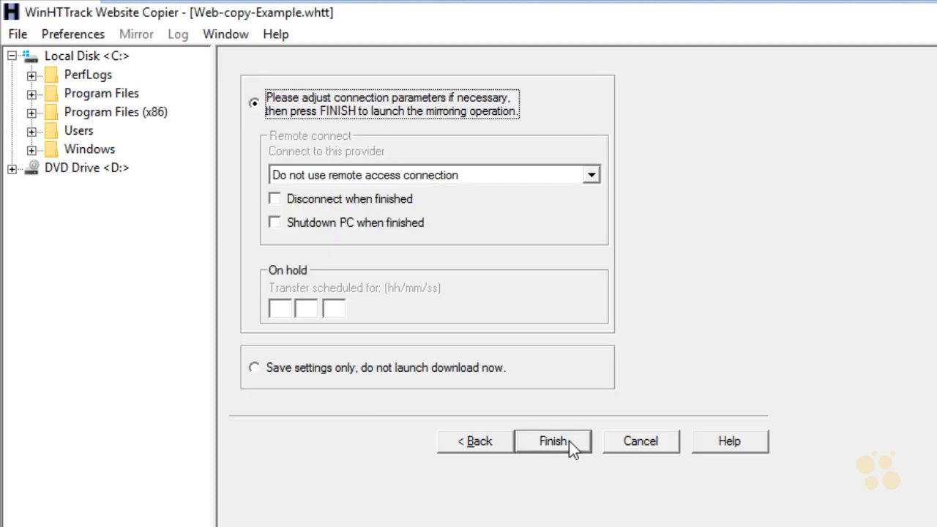
{"action": "left_click", "coordinate": [554, 441]}
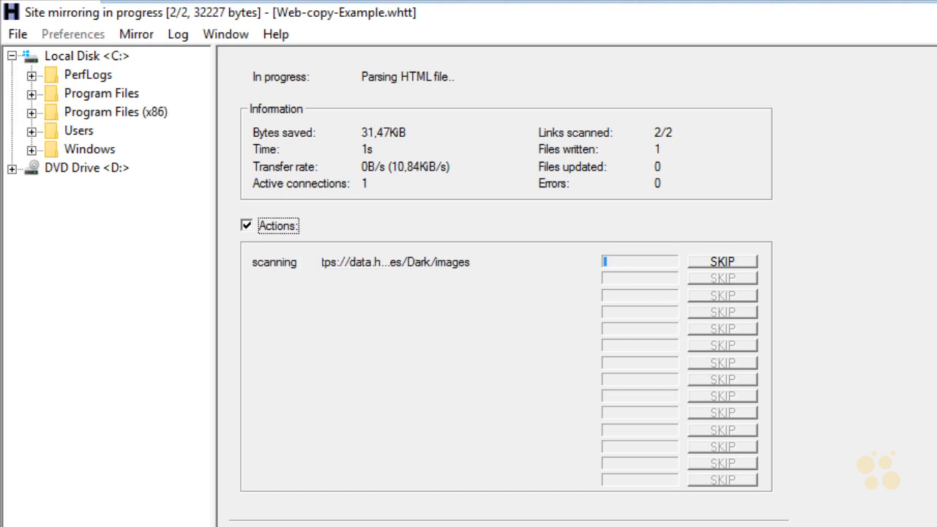